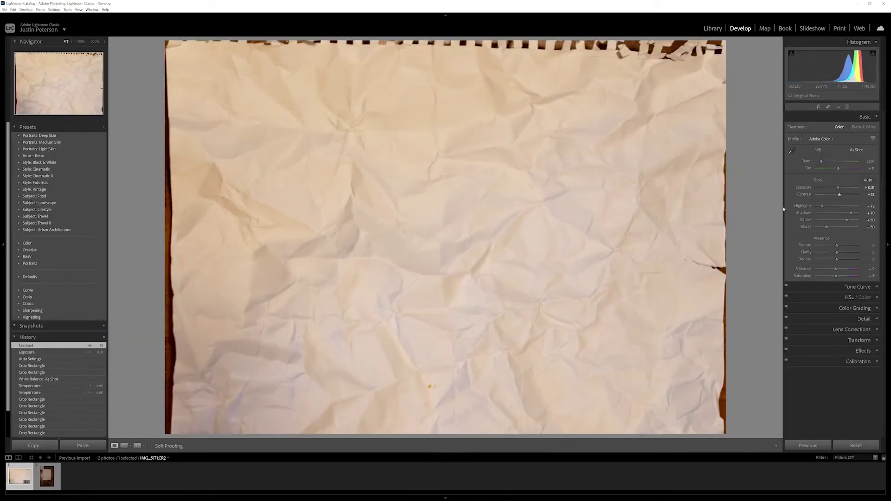
Boost tone, texture and clarity, set saturation to -100, and copy these edits for the second photo
drag(822, 206, 836, 213)
drag(837, 245, 844, 245)
drag(836, 276, 816, 276)
key(ctrl+shift+c)
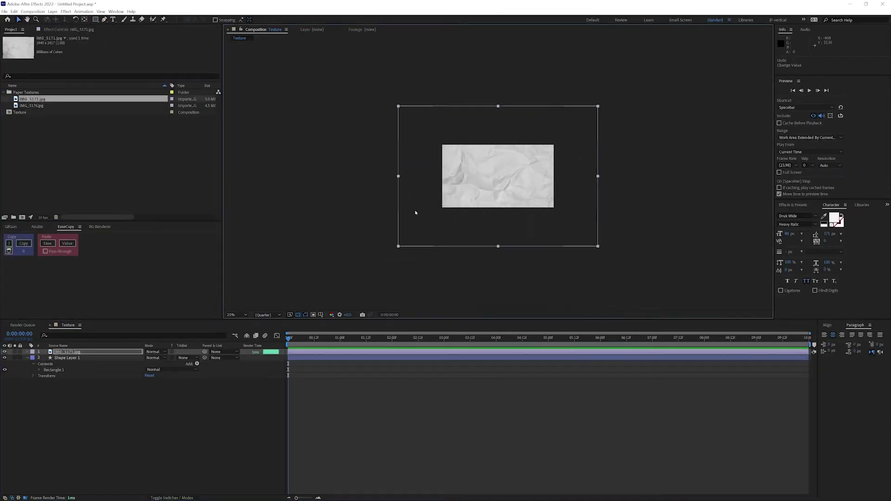
Give the texture's X Position a random(200,1700) expression and preview the jitter
key(p)
alt+click(45, 358)
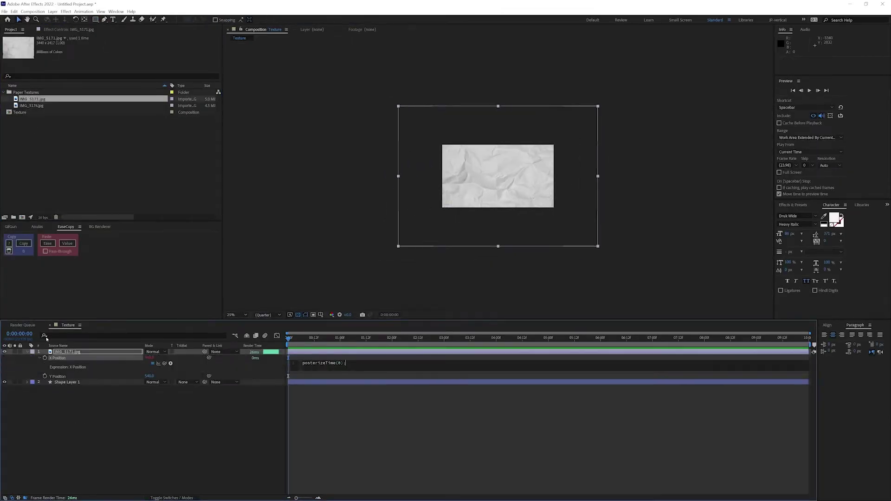
key(Return)
text(random(200,1700))
key(KP_Enter)
key(space)
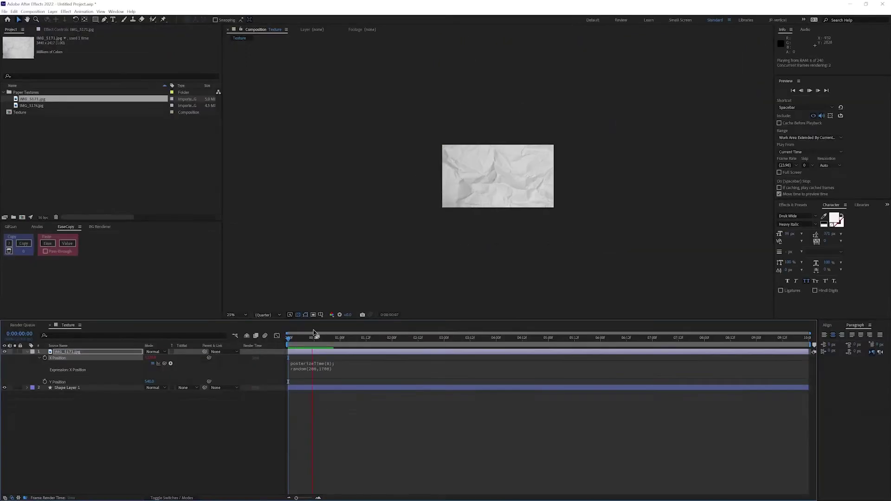
key(space)
key(period)
Add a posterizeTime(8); random expression to the Y Position
alt+click(44, 381)
text(posterizeTime(8);)
key(Return)
text(random())
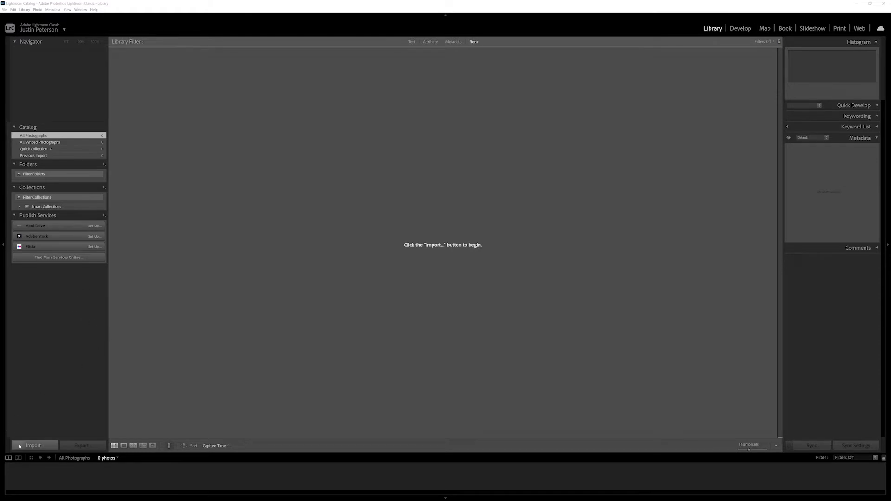
Import the five photos from the Paper Crumple folder on the D: drive
click(52, 444)
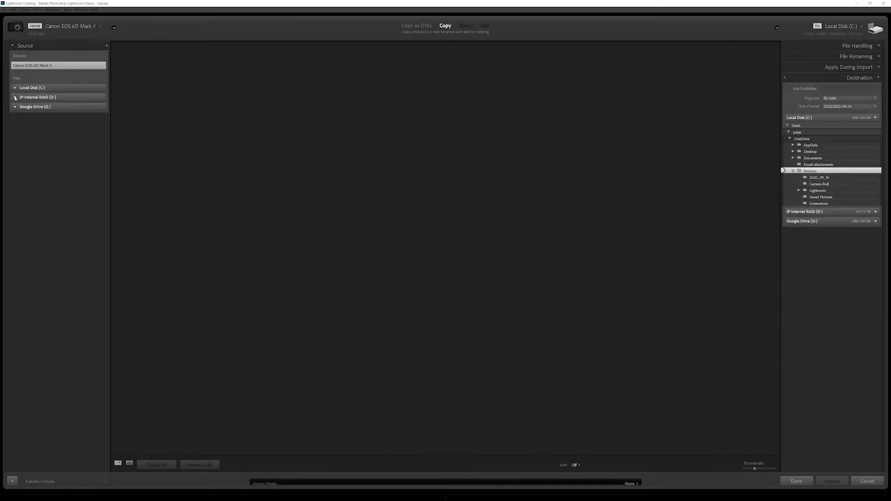
click(16, 97)
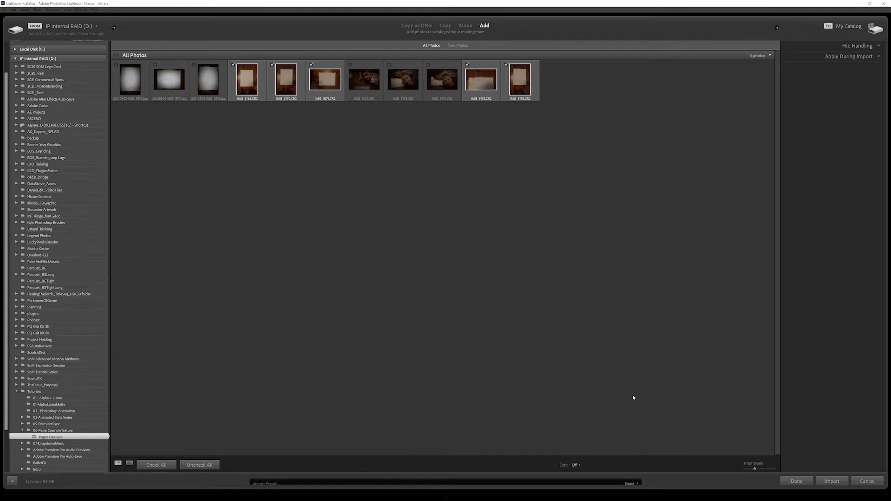
click(833, 482)
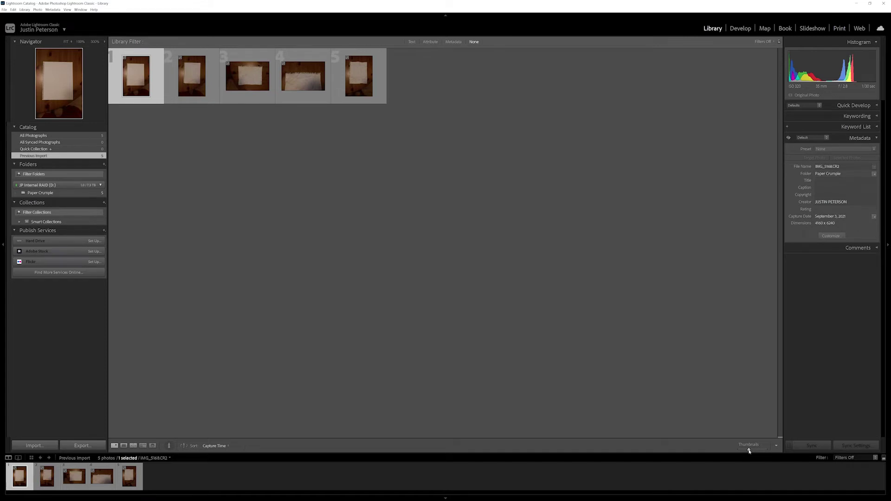
Enlarge the thumbnails and remove photos 1, 2 and 4 from Lightroom only
drag(749, 449, 758, 449)
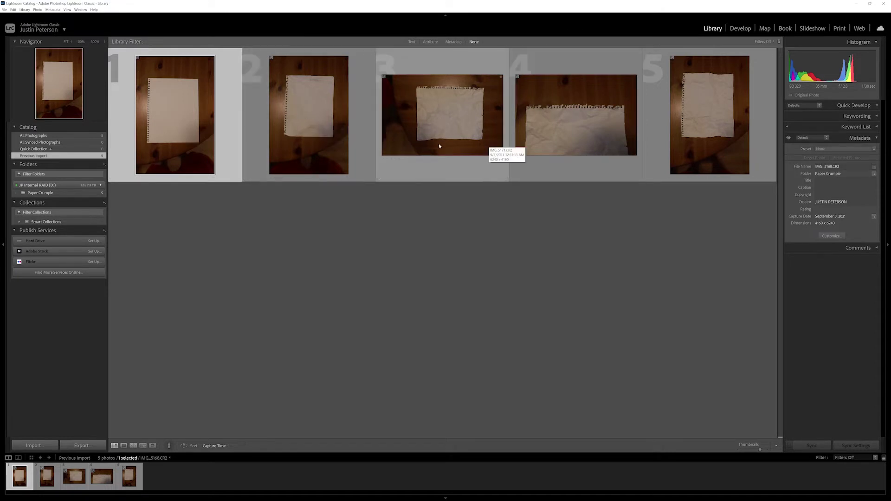
click(450, 127)
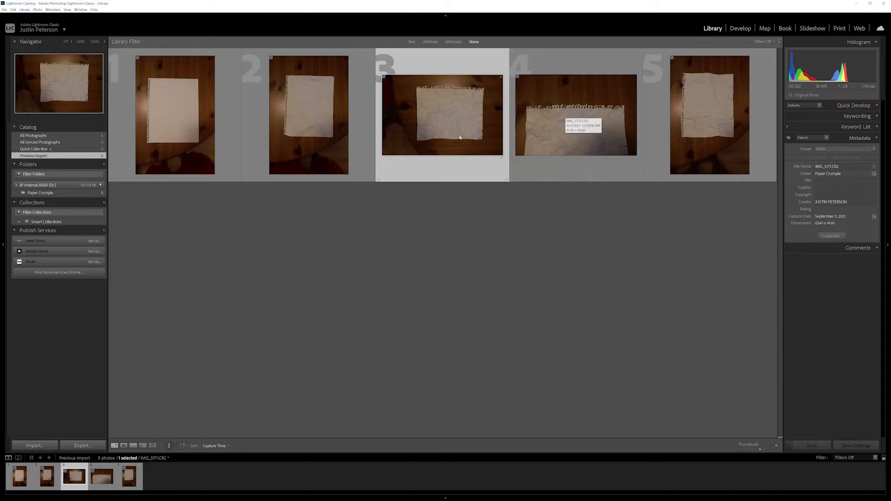
ctrl+click(707, 122)
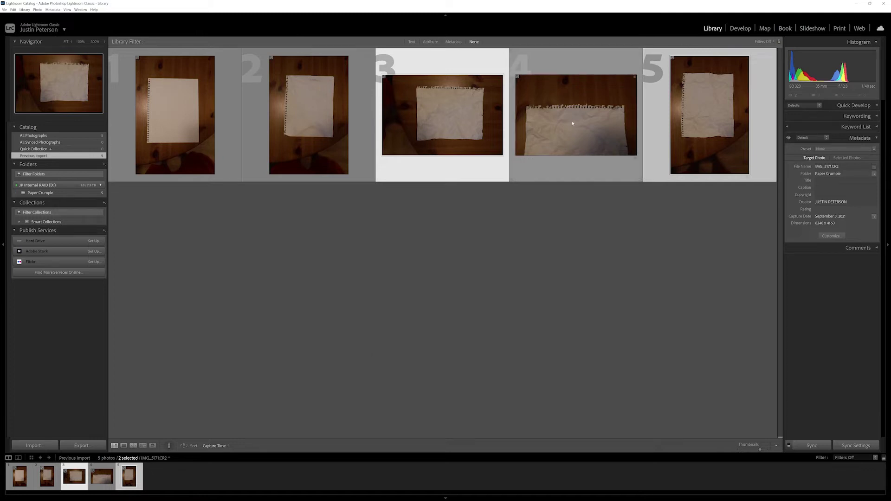
click(551, 113)
ctrl+click(319, 118)
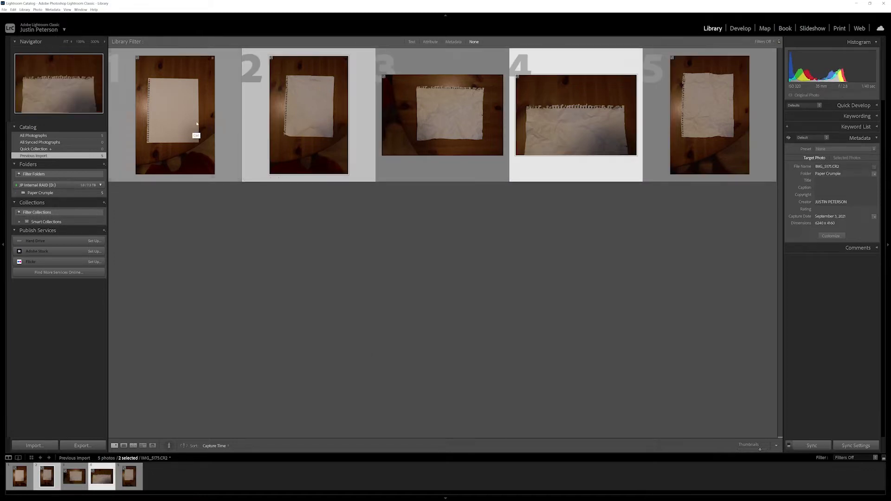
ctrl+click(195, 135)
right_click(190, 135)
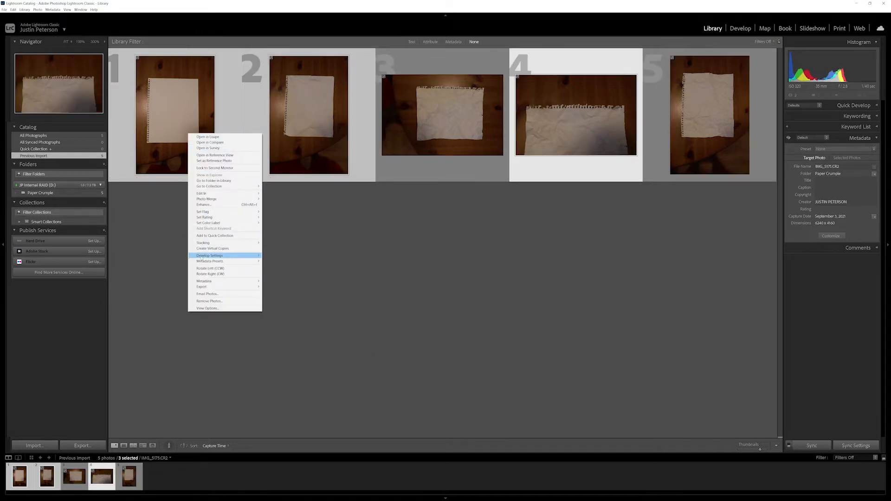
click(209, 301)
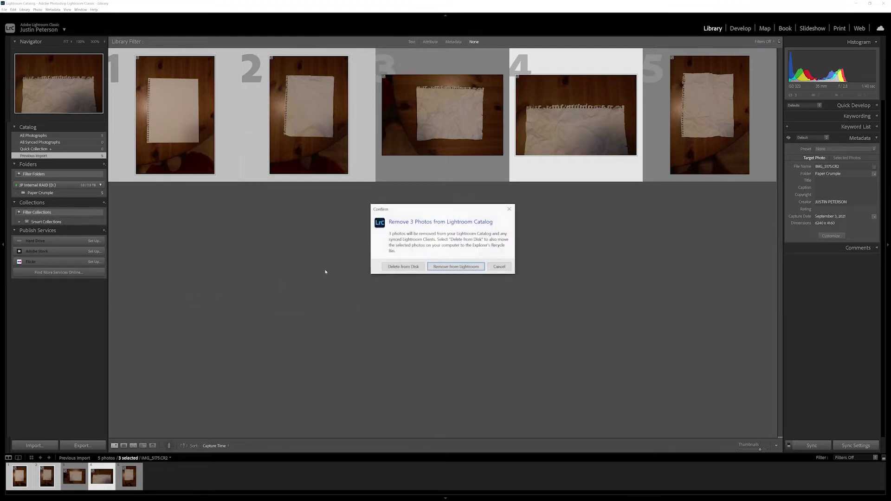
click(457, 267)
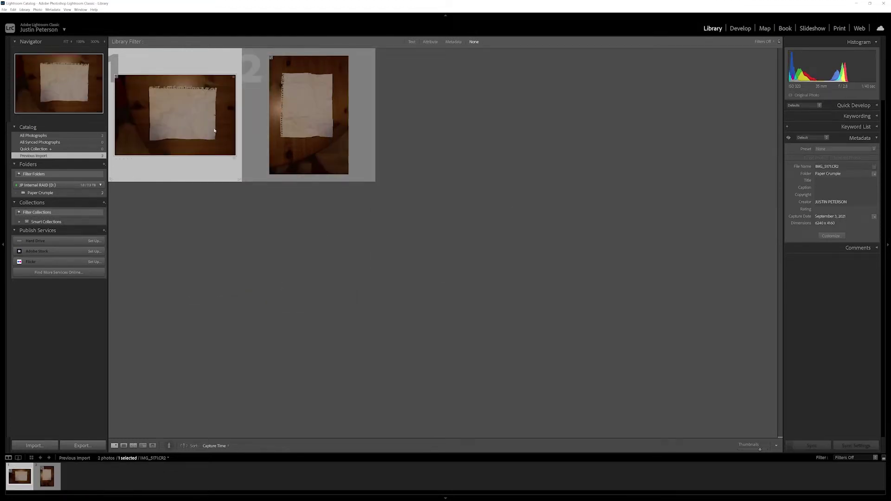
In Develop, crop the landscape photo to the crumpled paper's edges, trimming the wooden table
click(740, 29)
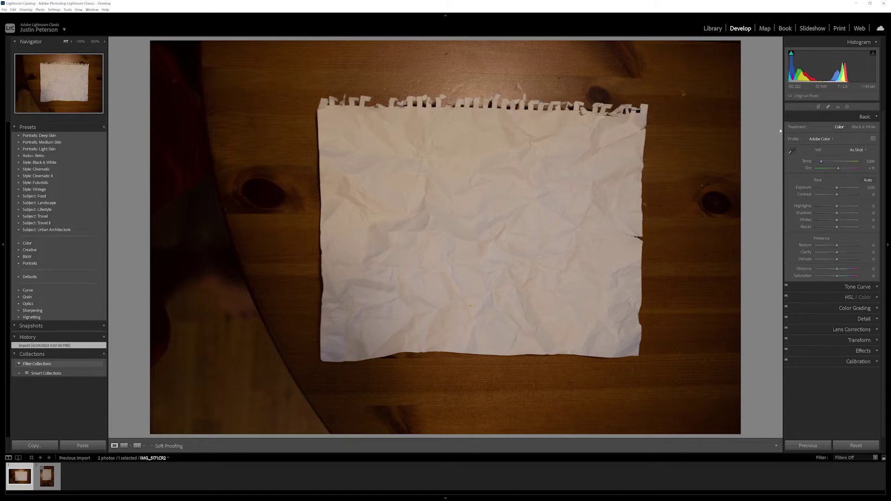
click(819, 108)
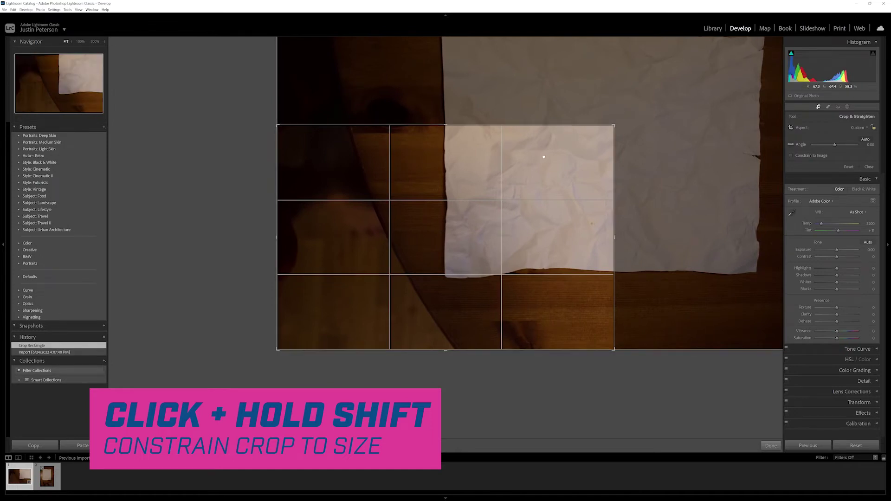
drag(544, 157, 403, 236)
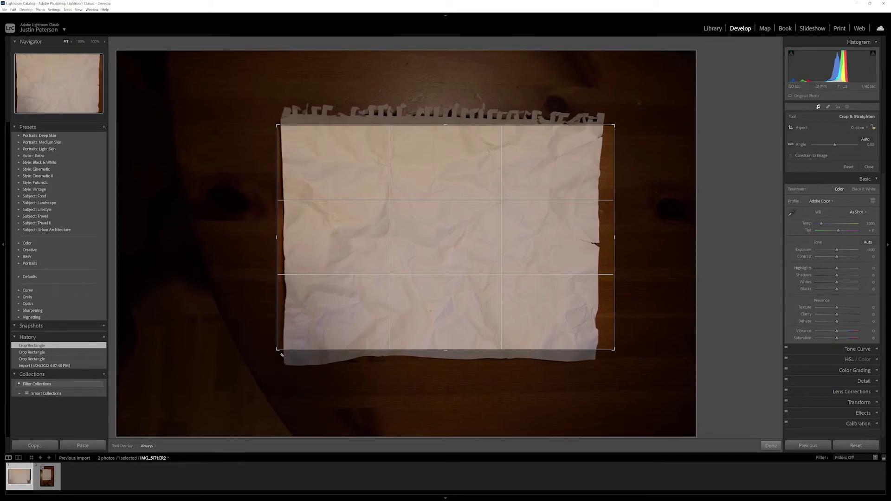
drag(282, 355, 286, 349)
drag(378, 258, 404, 255)
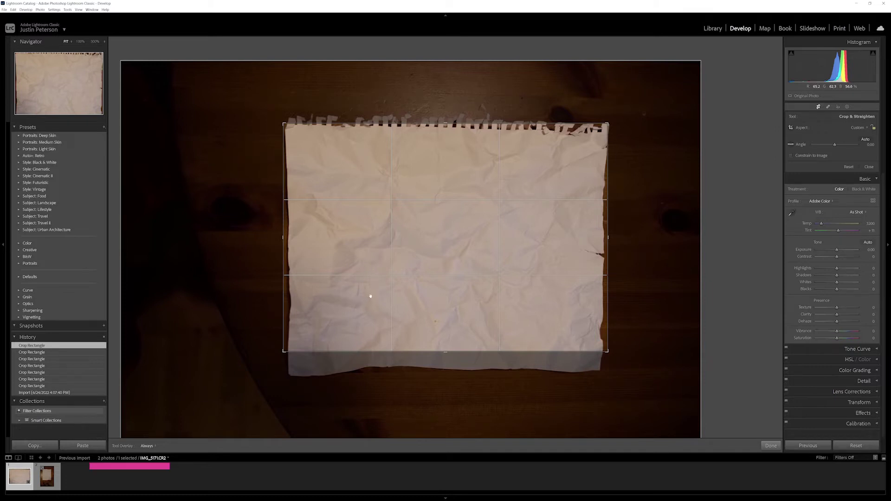
key(Return)
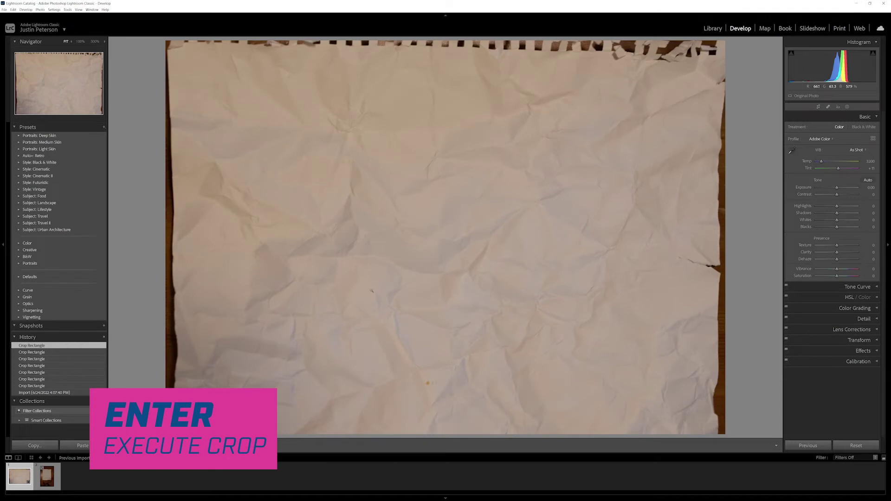
Apply Auto tone, then set exposure +0.31, highlights -83 and shadows -1
click(866, 180)
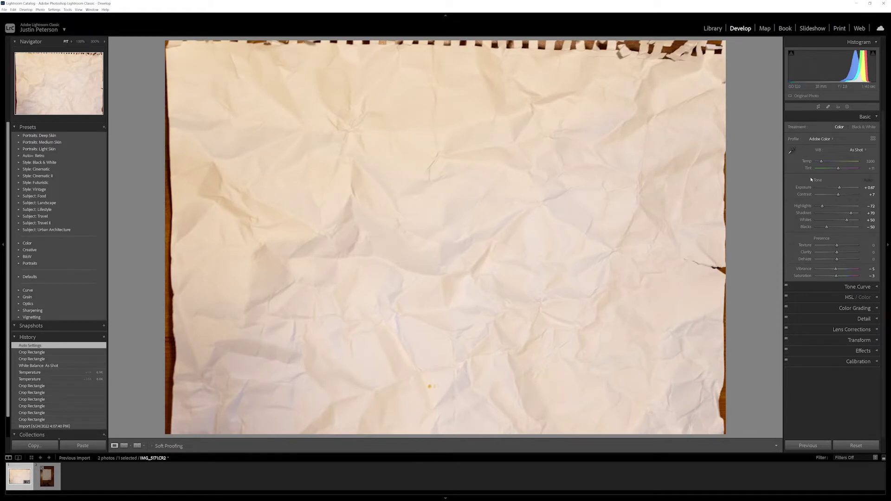
drag(839, 188, 840, 195)
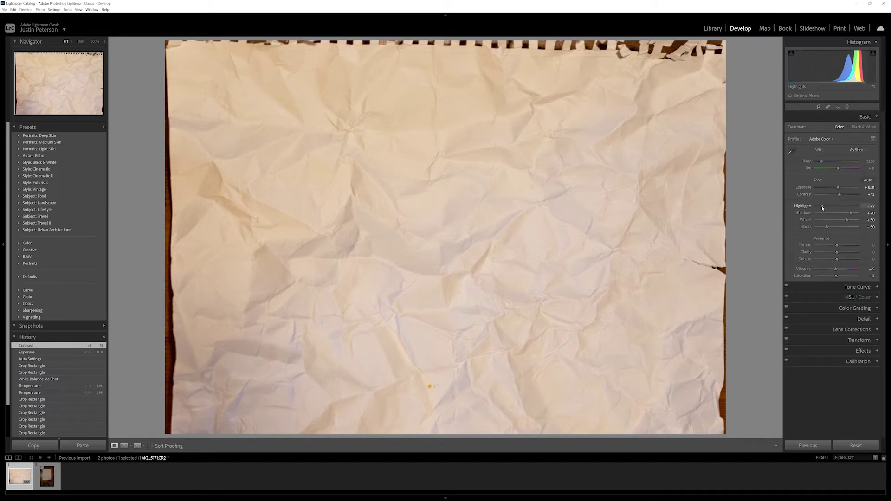
drag(822, 207, 801, 212)
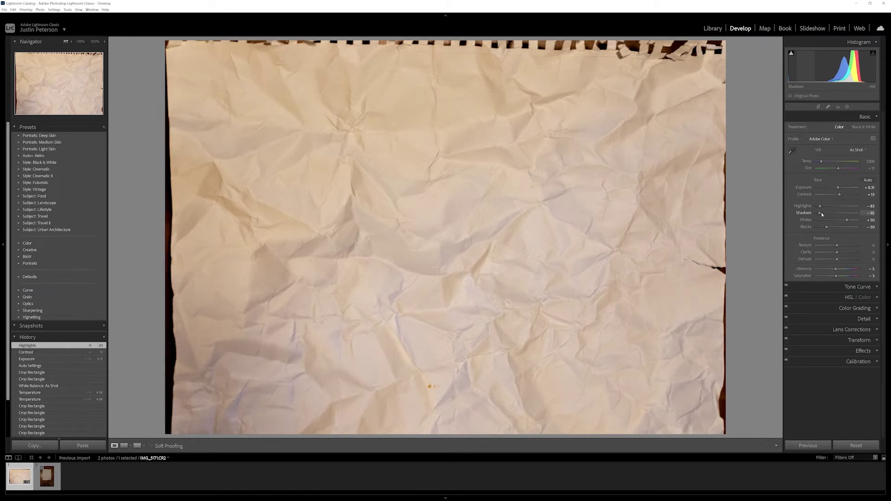
drag(822, 214, 844, 245)
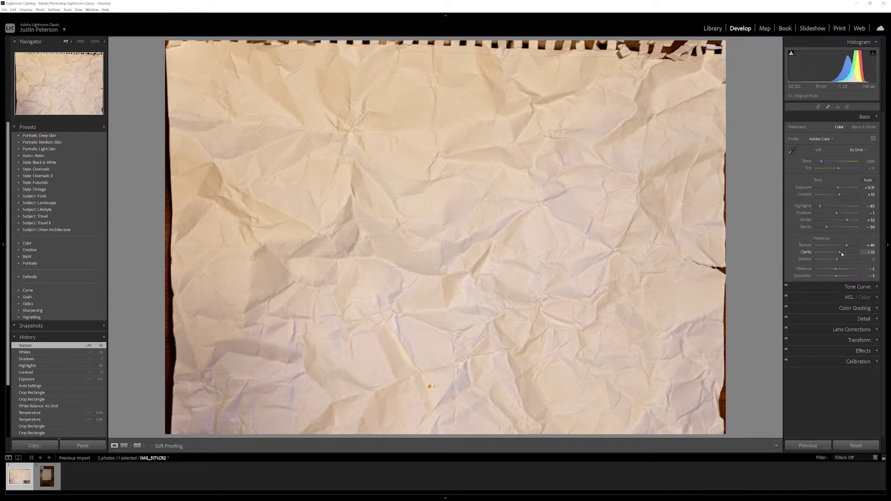
Set clarity to +42 and raise texture to +37 to sharpen the creases
drag(841, 251, 864, 259)
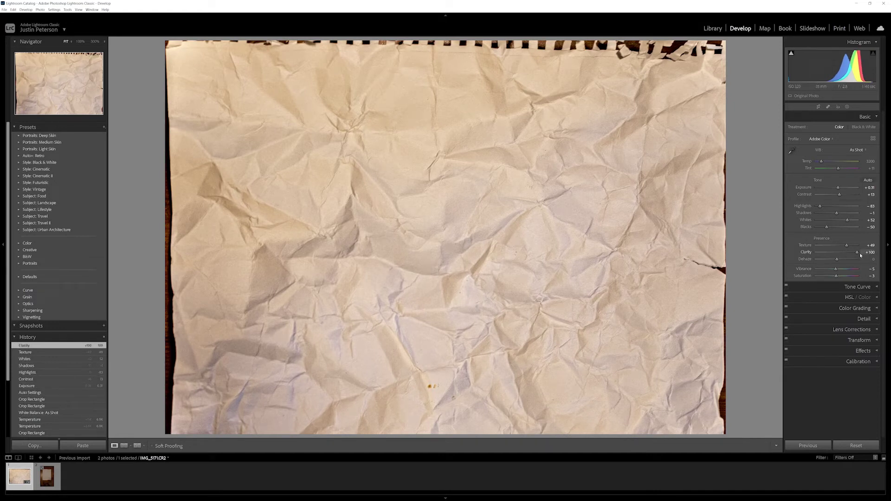
drag(857, 254, 804, 245)
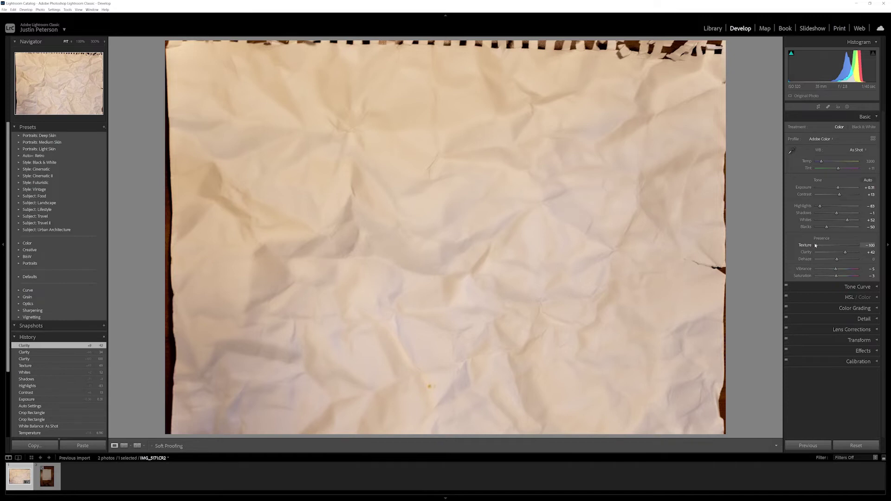
drag(815, 246, 796, 281)
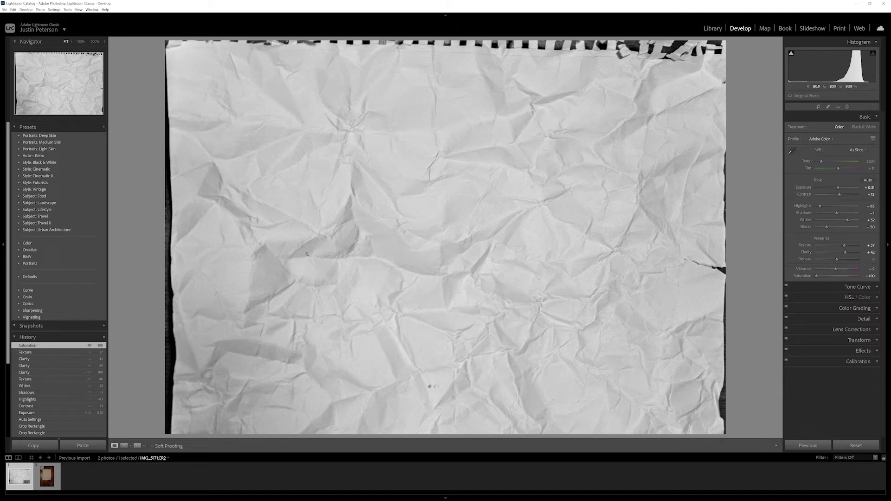
Copy the first paper photo's develop settings
right_click(21, 477)
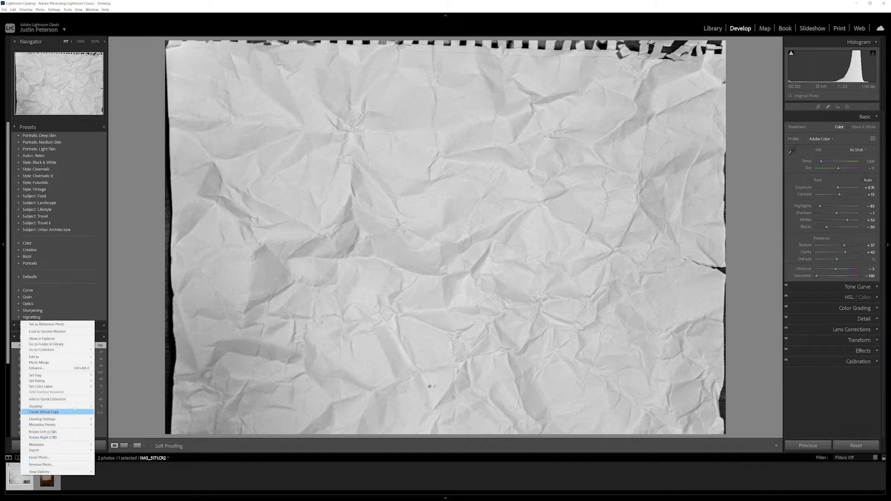
mouse_move(74, 419)
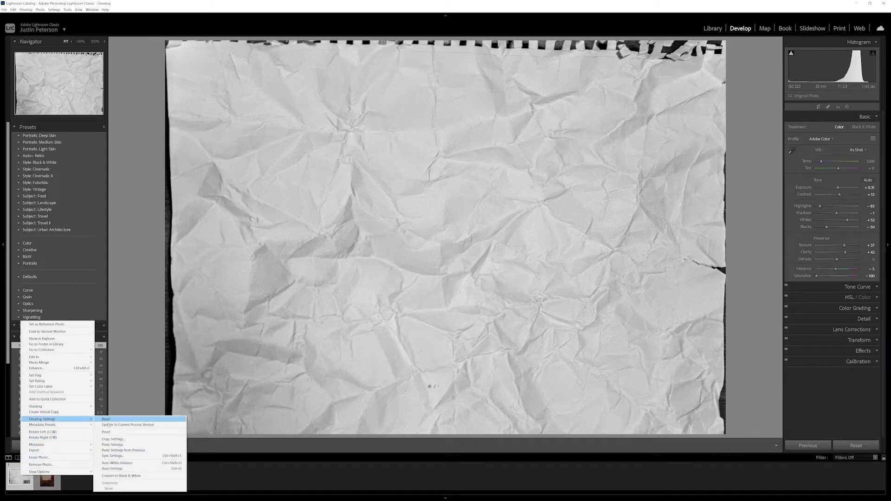
click(113, 439)
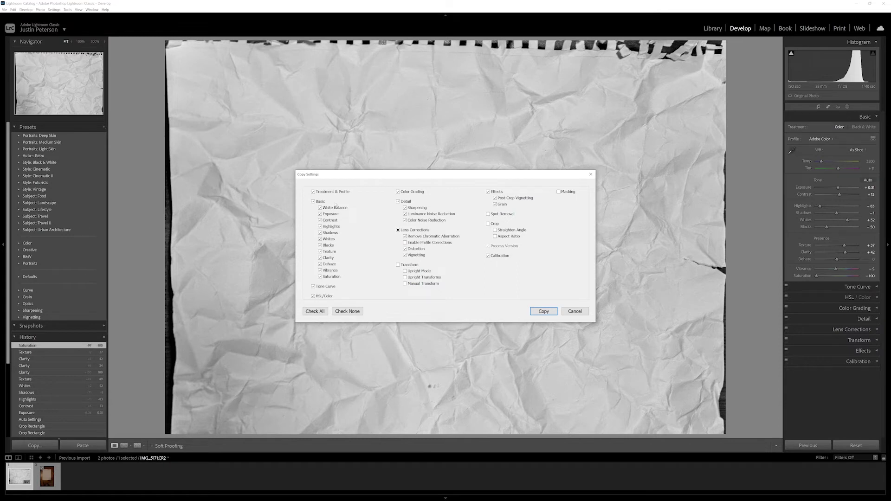
click(544, 312)
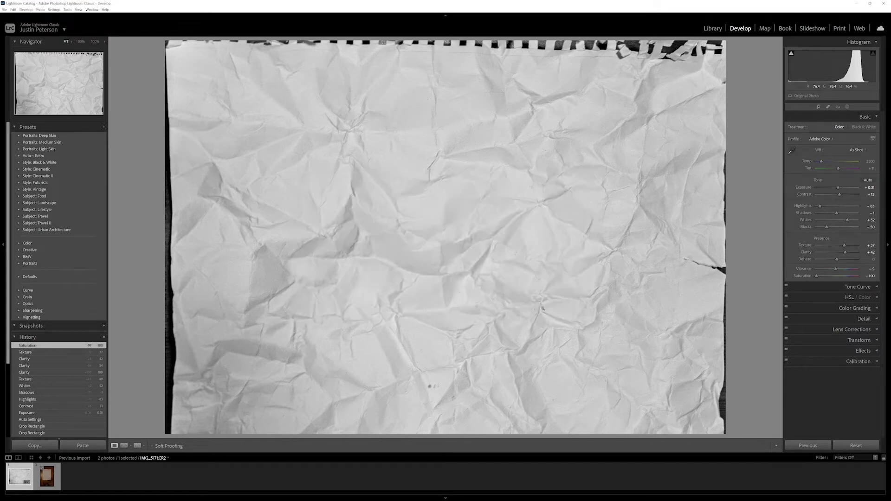
Paste the copied develop settings onto the second paper photo
click(48, 477)
right_click(50, 477)
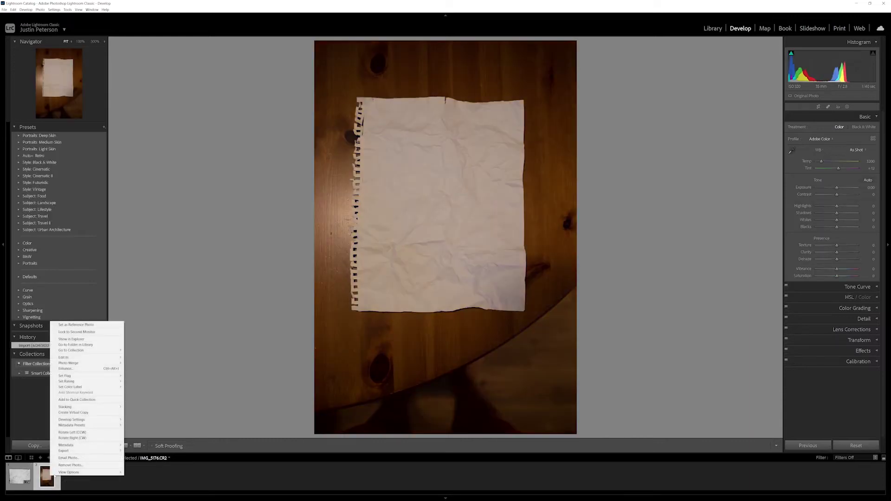
mouse_move(102, 421)
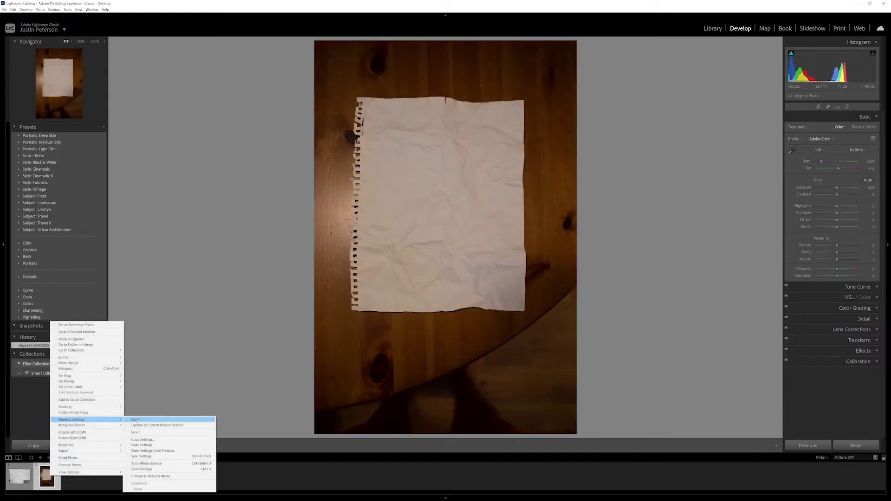
click(148, 446)
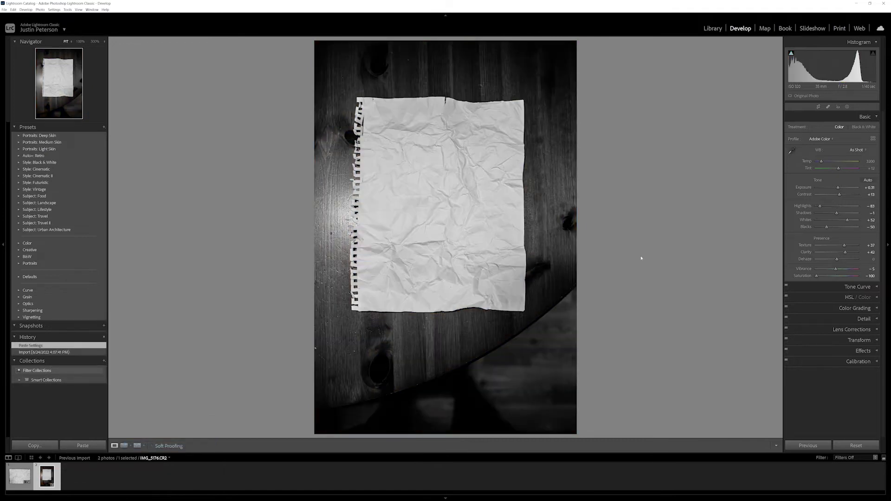
Crop the second photo to a tall portrait framing only the crumpled paper
click(818, 108)
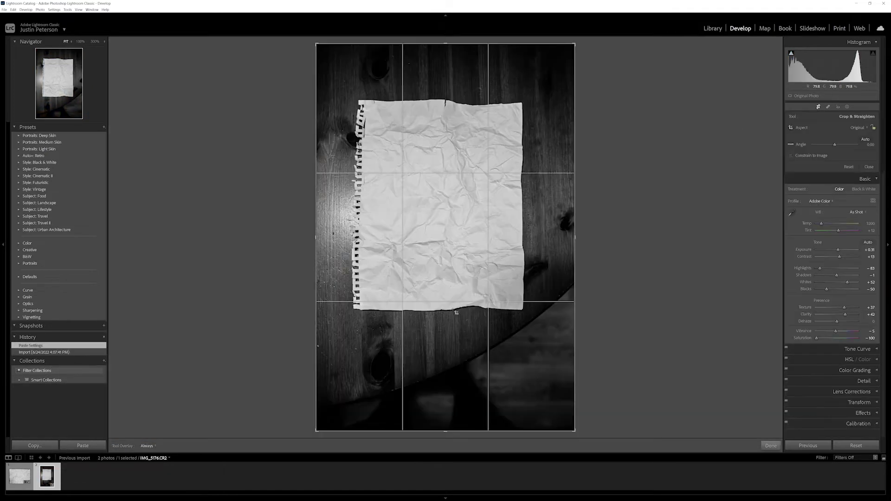
drag(575, 432, 524, 378)
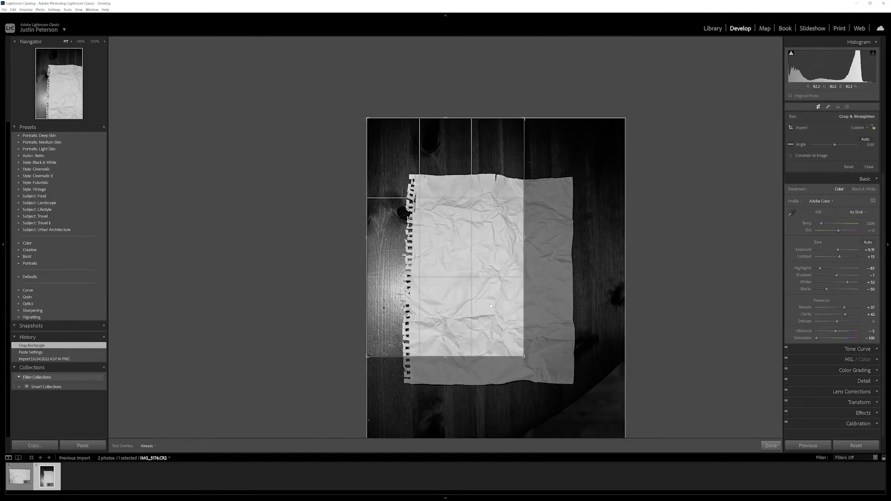
drag(488, 306, 443, 260)
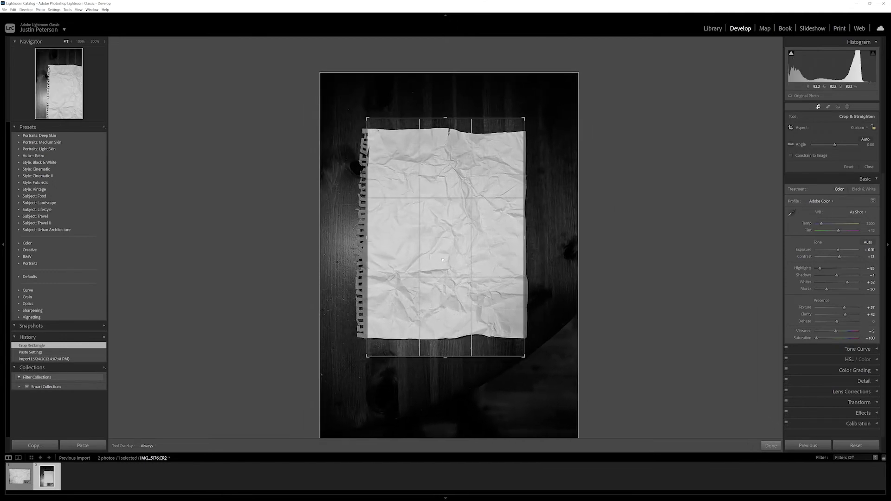
drag(525, 120, 510, 139)
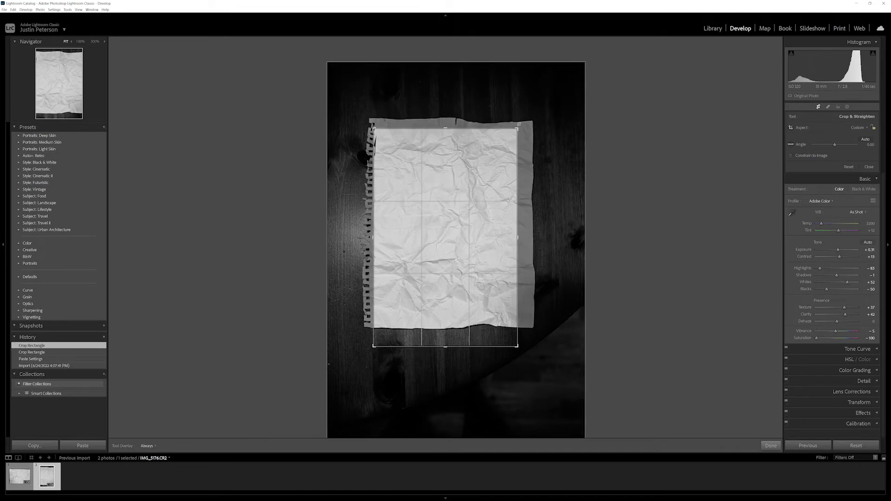
drag(449, 232, 439, 245)
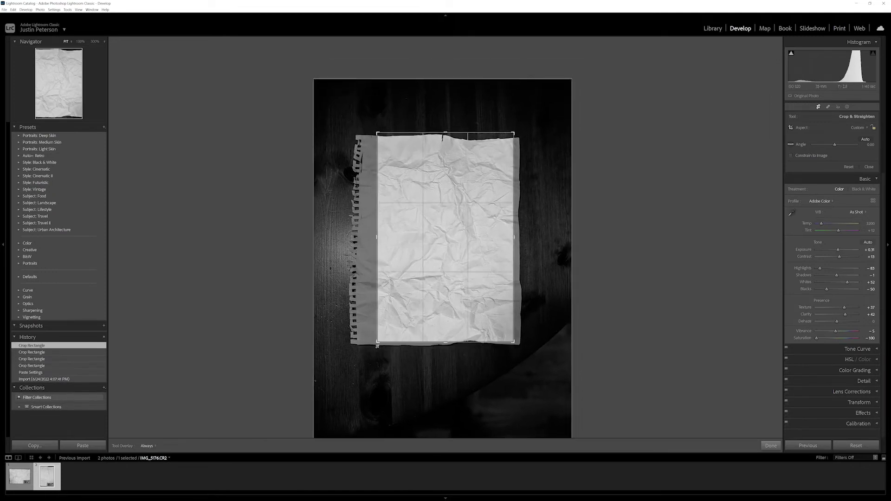
drag(376, 348, 379, 344)
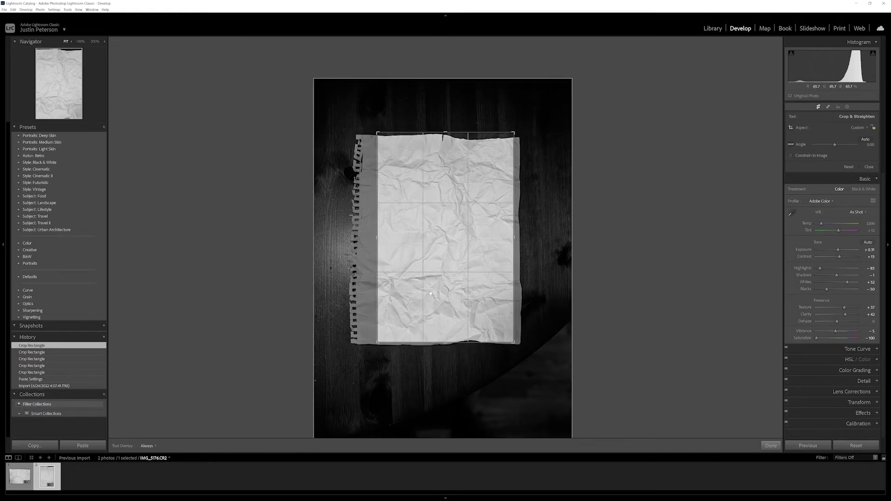
drag(436, 291, 436, 291)
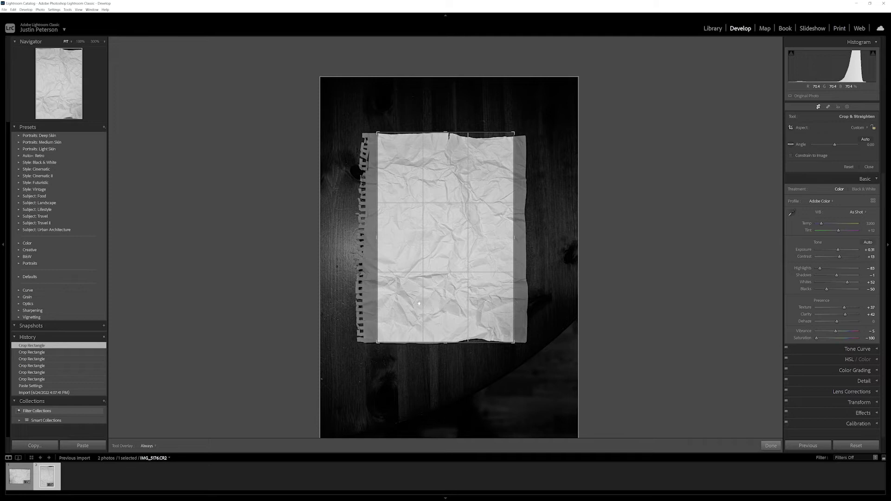
key(Return)
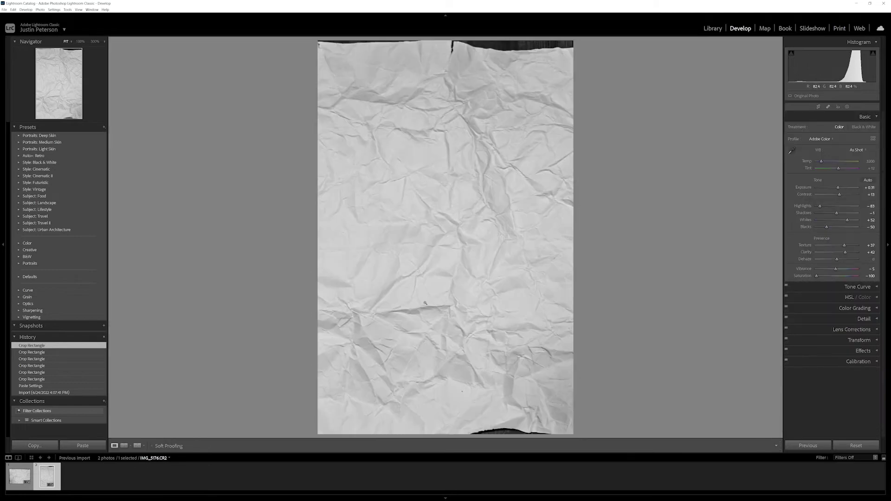
Select both paper photos in the filmstrip and export them to the hard drive
click(19, 476)
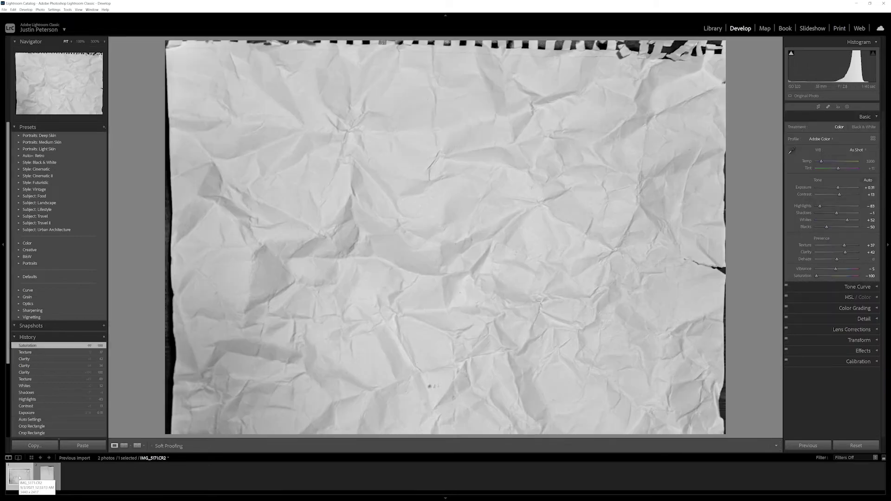
click(46, 476)
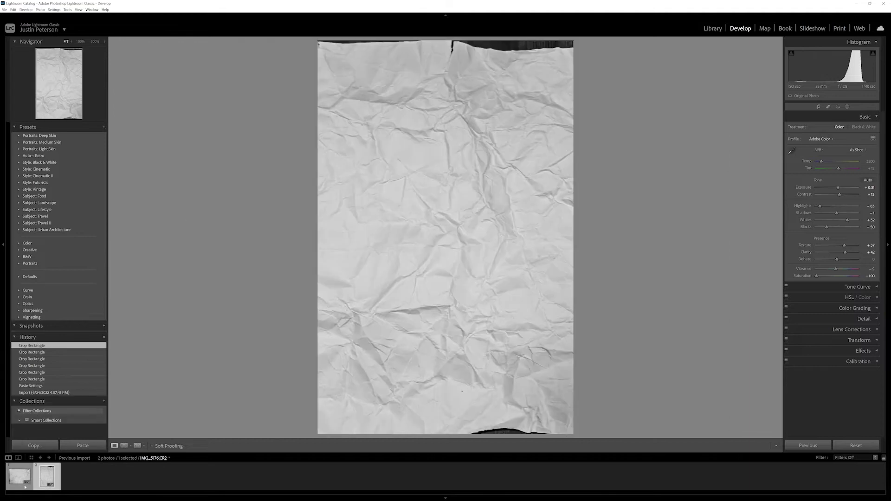
click(18, 479)
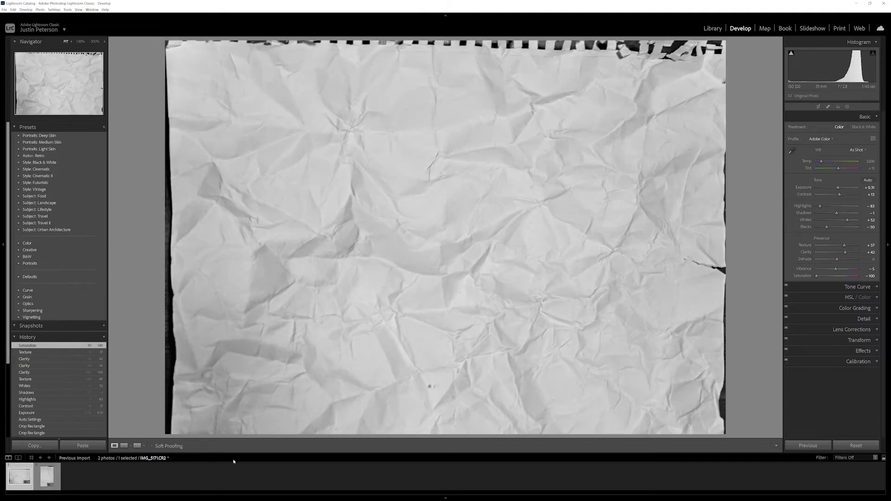
ctrl+click(46, 476)
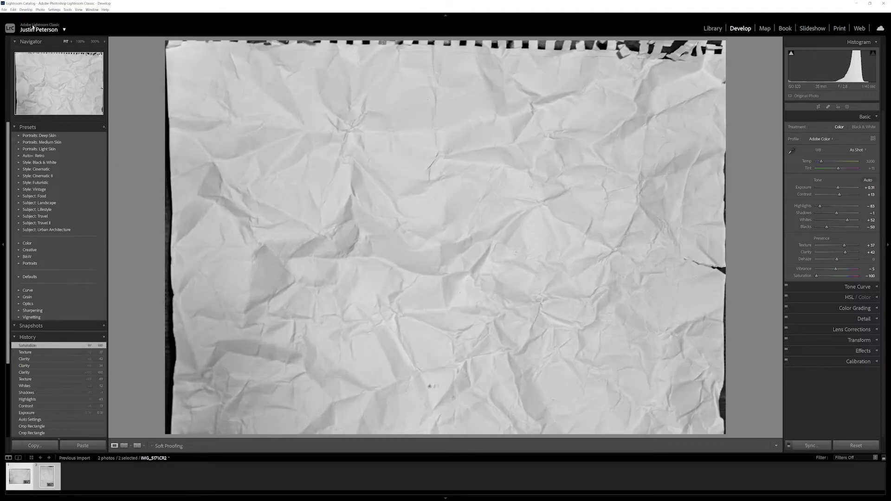
click(5, 9)
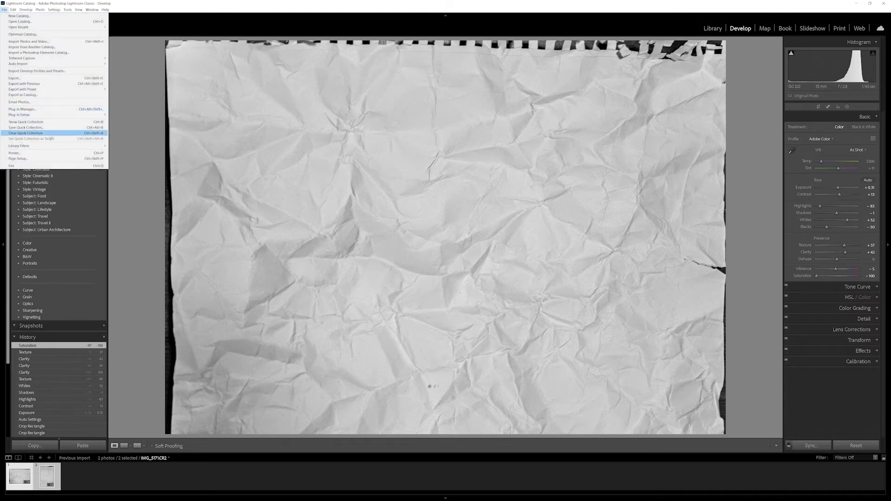
click(62, 79)
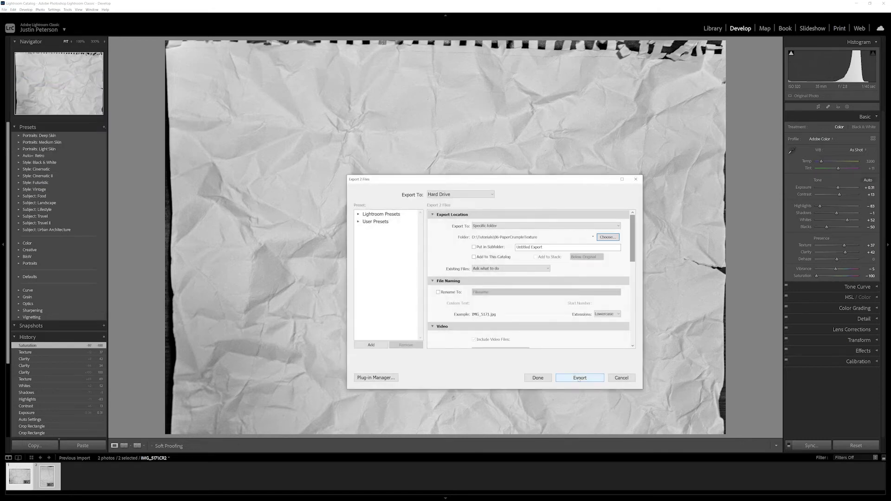
click(568, 380)
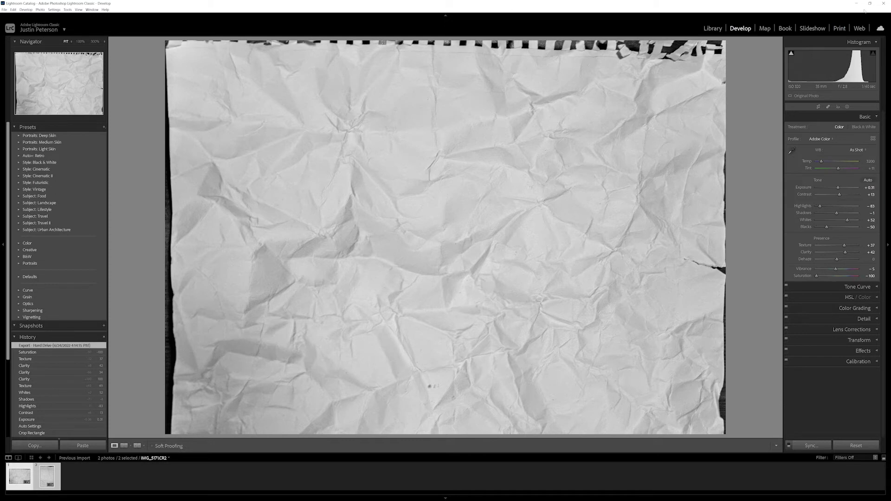
Quit Lightroom Classic and inspect the paper photos IMG_5171.jpg and IMG_5176.jpg in the Paper Textures folder
click(884, 4)
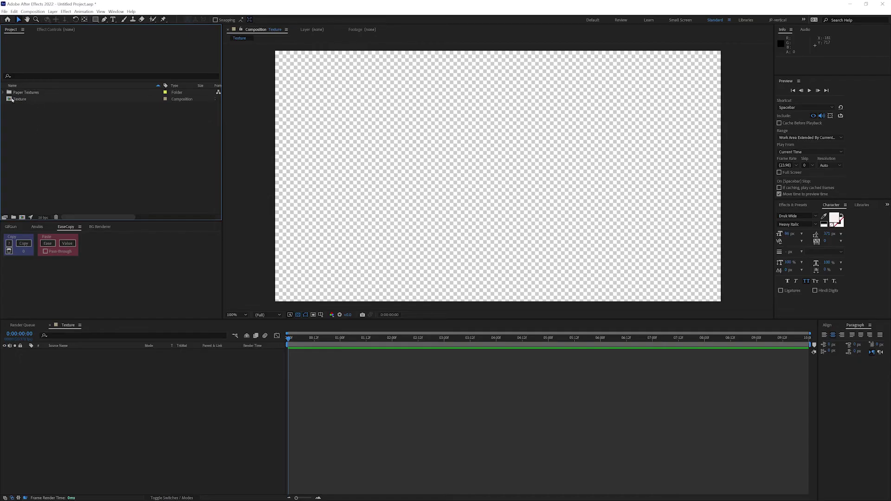
click(3, 92)
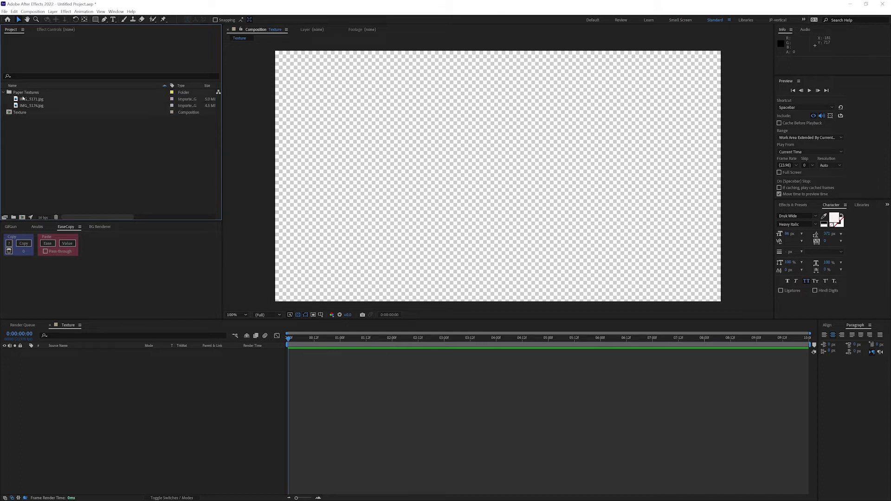
click(23, 98)
click(31, 107)
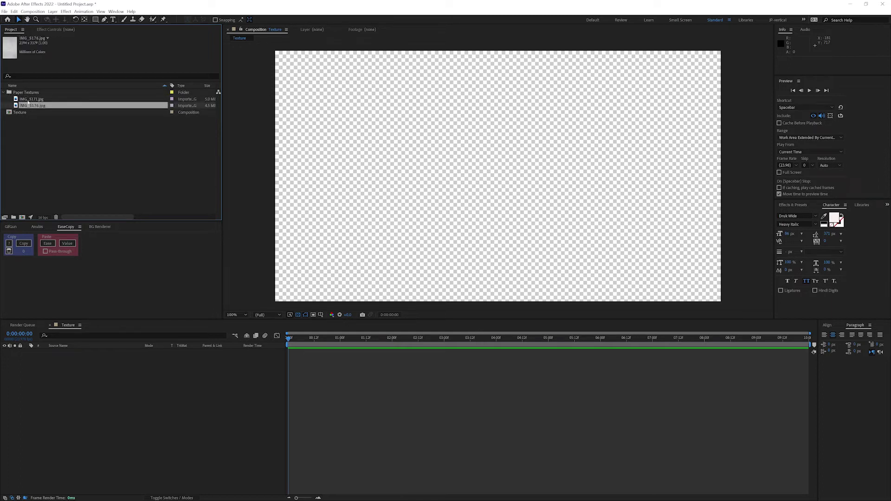
click(43, 163)
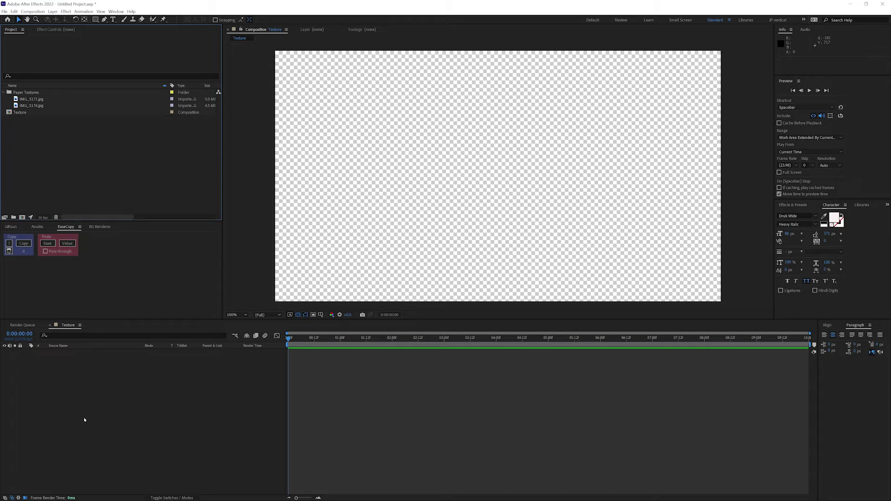
Create a white full-frame rectangle shape layer and add IMG_5171.jpg as a layer above it
click(95, 20)
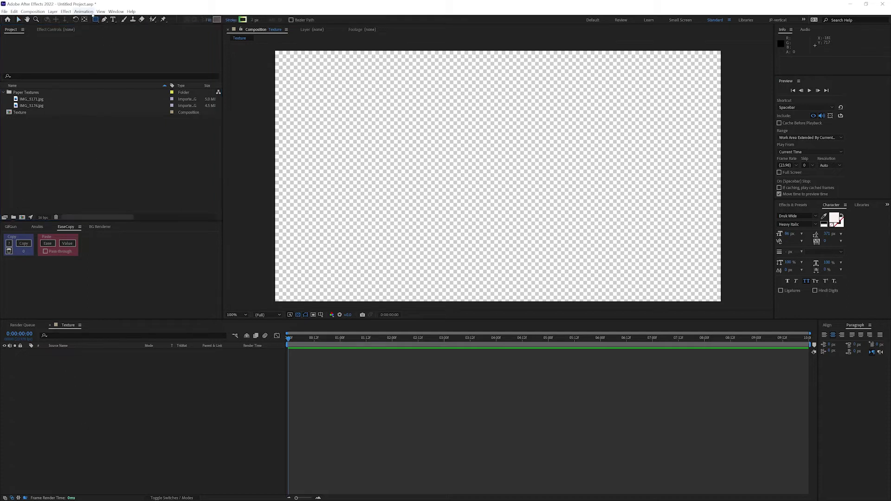
click(229, 20)
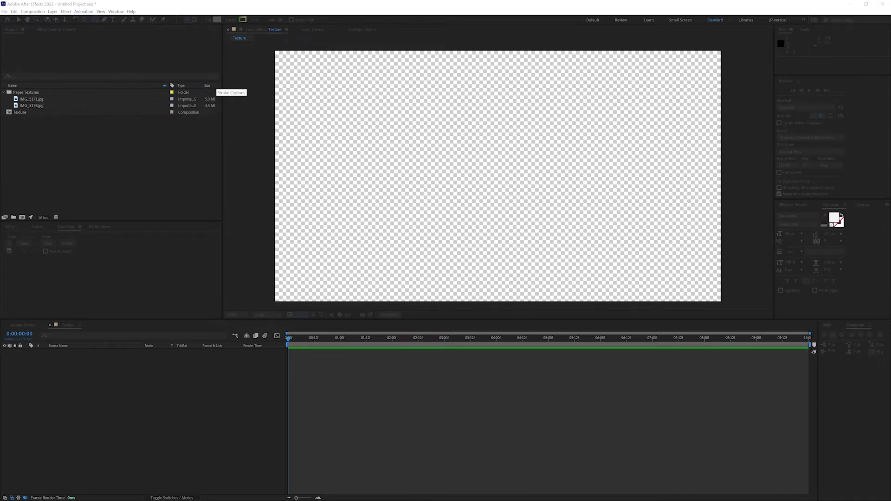
key(Escape)
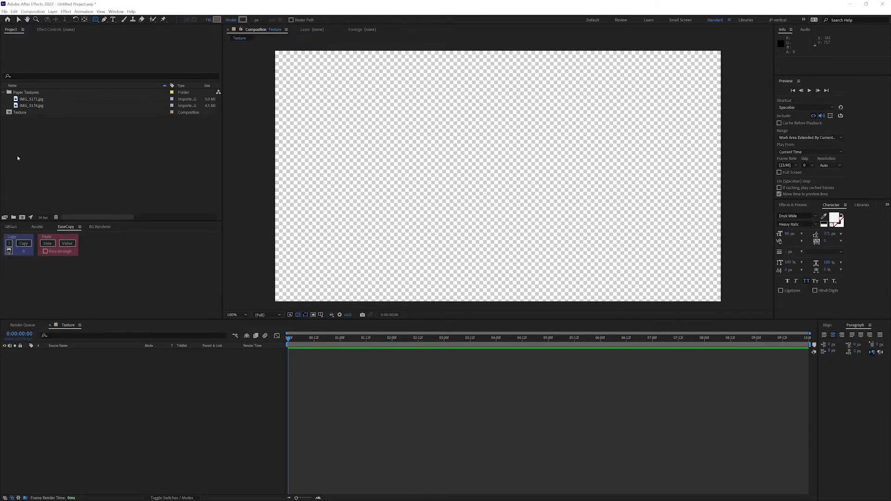
click(217, 19)
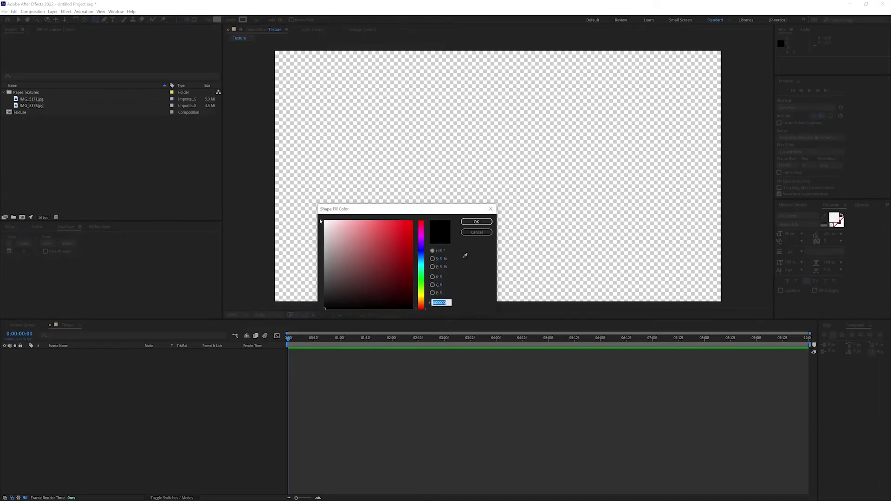
click(479, 222)
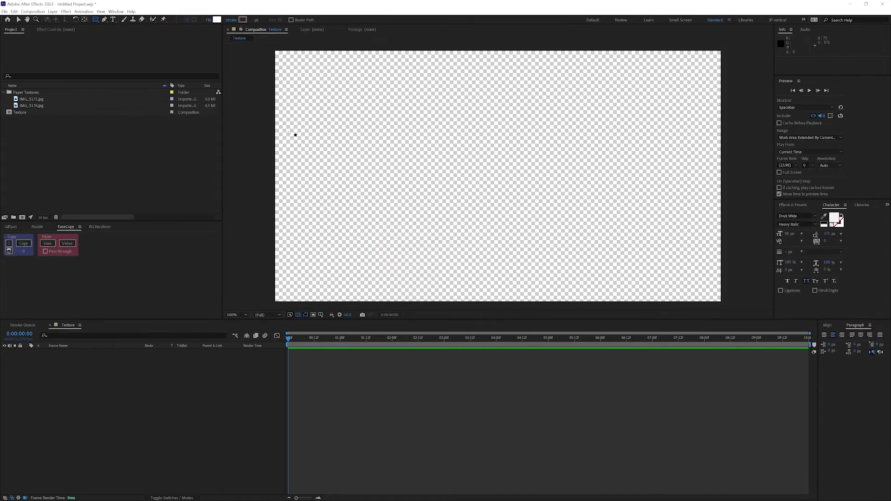
double_click(95, 21)
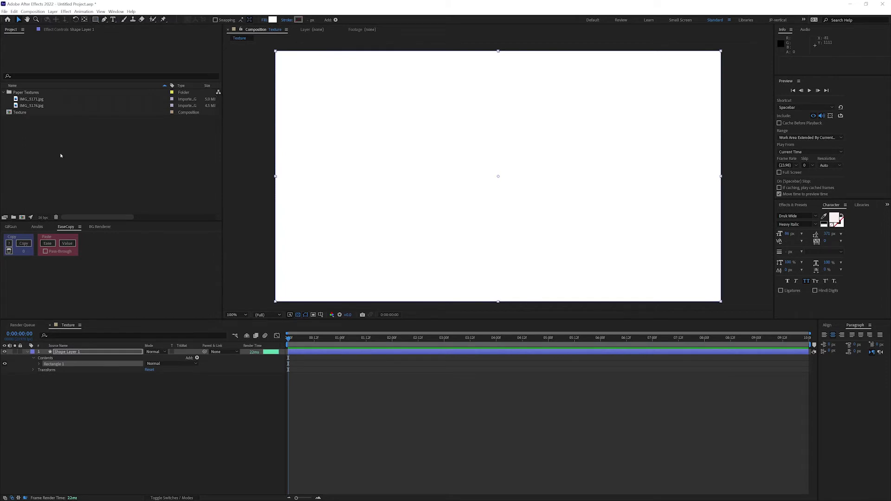
drag(30, 99, 63, 353)
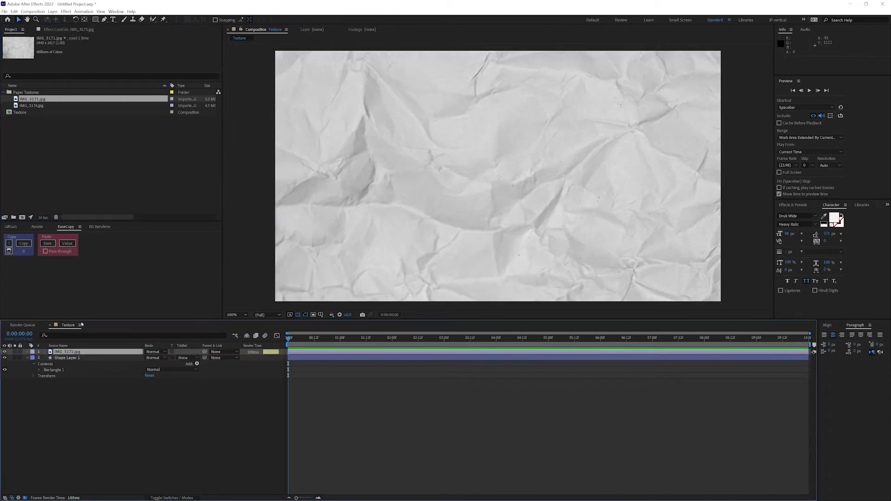
Zoom the viewer out, nudge the IMG_5171.jpg layer, collapse Shape Layer 1 and reveal X and Y Position
key(comma)
key(comma)
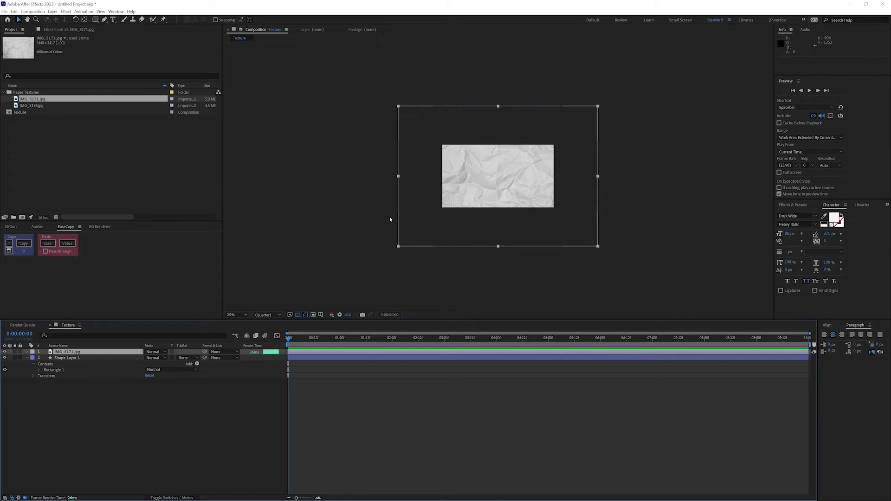
mouse_move(412, 209)
mouse_down()
mouse_move(438, 205)
mouse_move(422, 180)
mouse_move(416, 219)
mouse_move(391, 259)
mouse_move(404, 195)
mouse_move(436, 224)
mouse_move(398, 203)
mouse_move(420, 212)
mouse_up()
click(28, 358)
key(p)
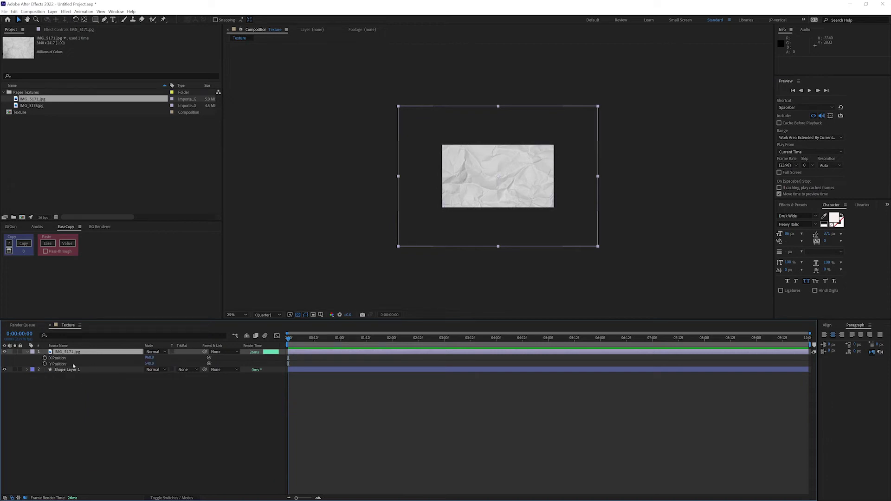
Add an X Position expression reading posterizeTime(8); followed by random()
alt+click(44, 358)
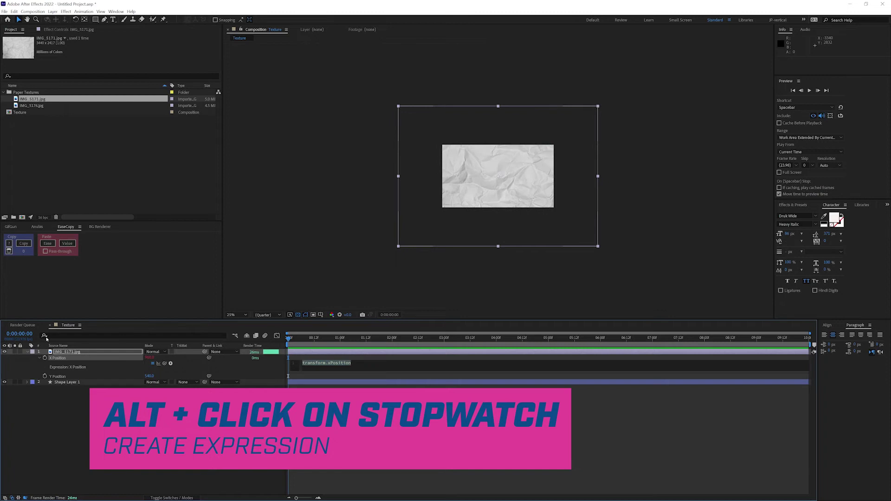
text(post)
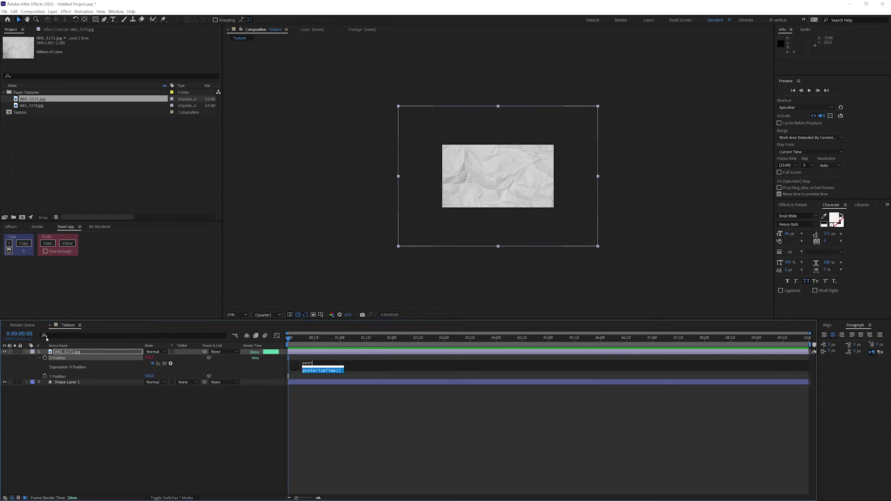
key(Return)
text(8))
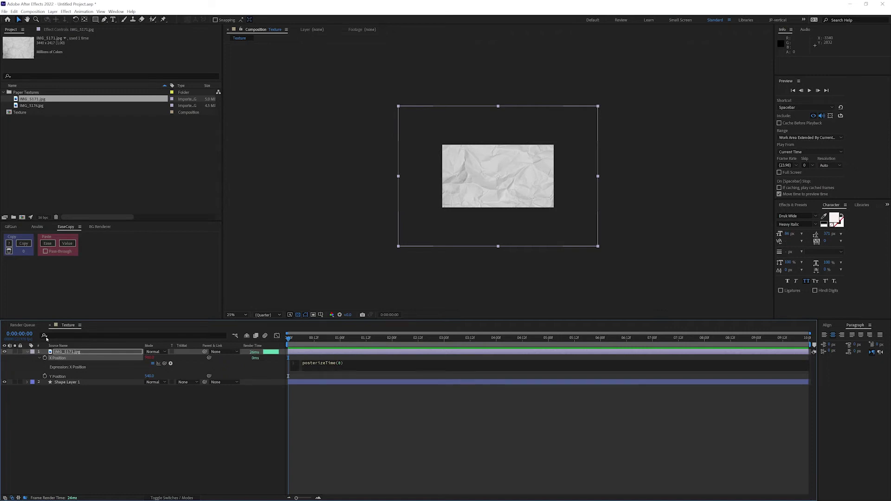
text(;)
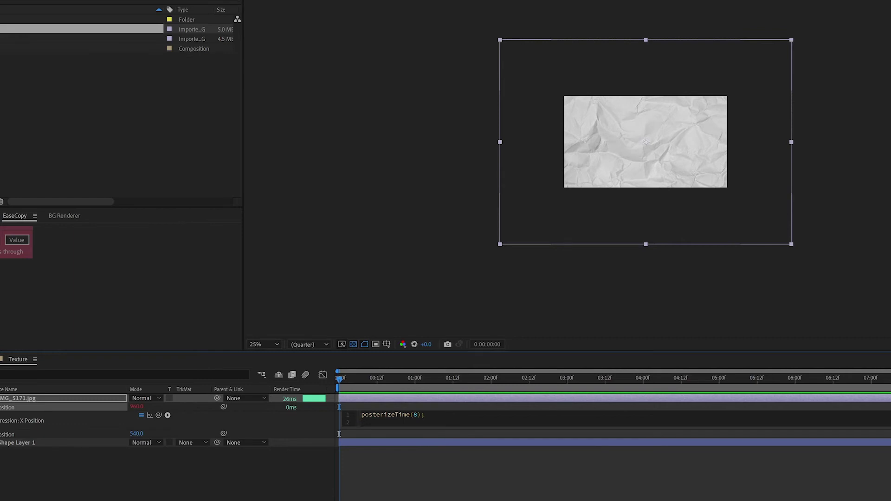
text(ran)
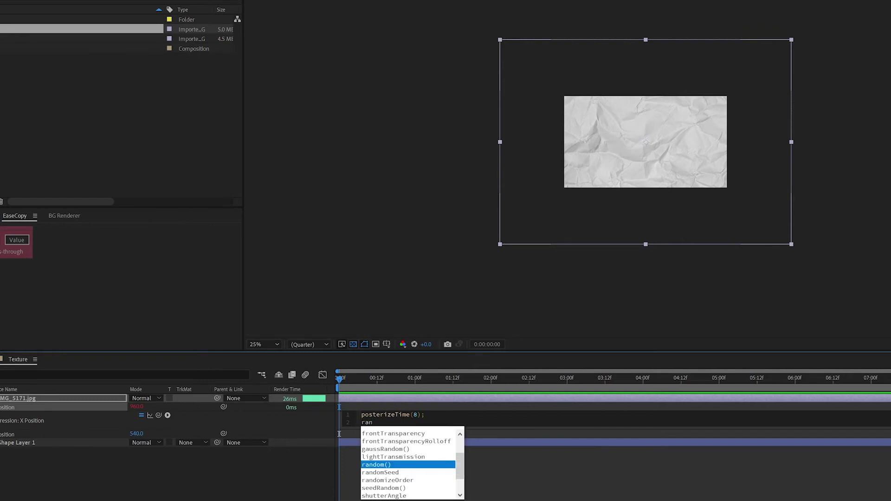
key(Return)
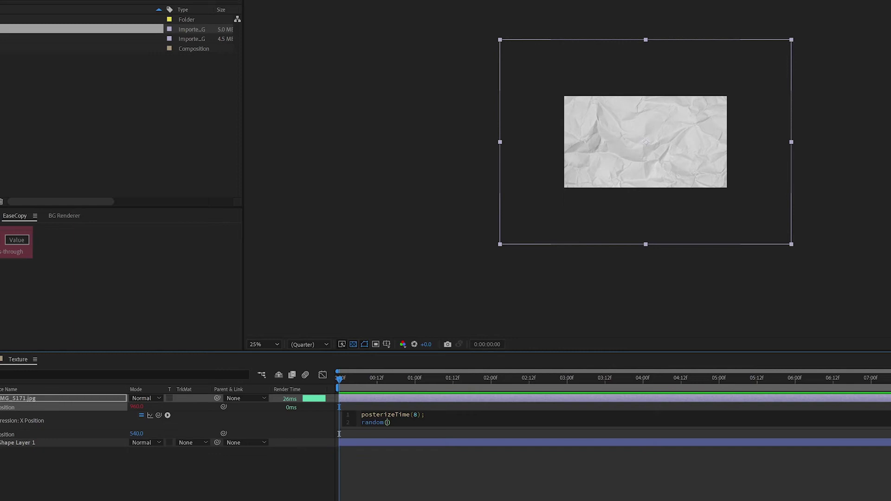
Gauge the horizontal range by dragging X Position, then set the random limits to 200,1700
click(141, 416)
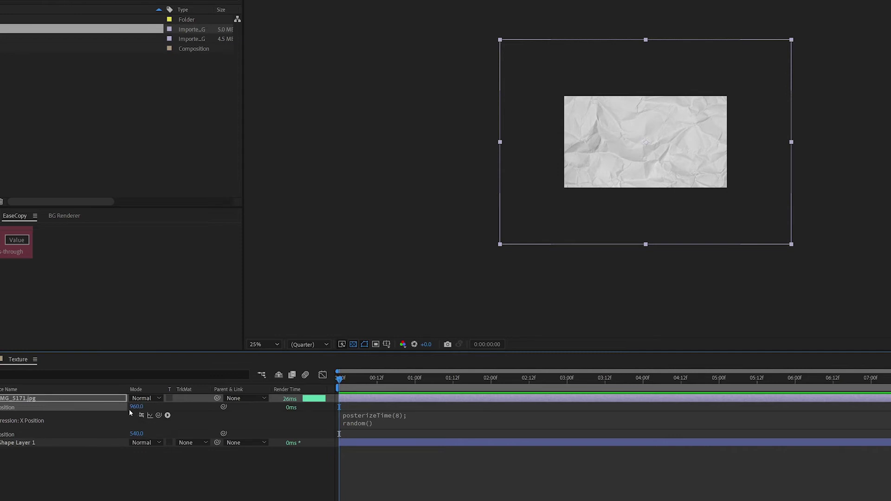
drag(136, 407, 21, 412)
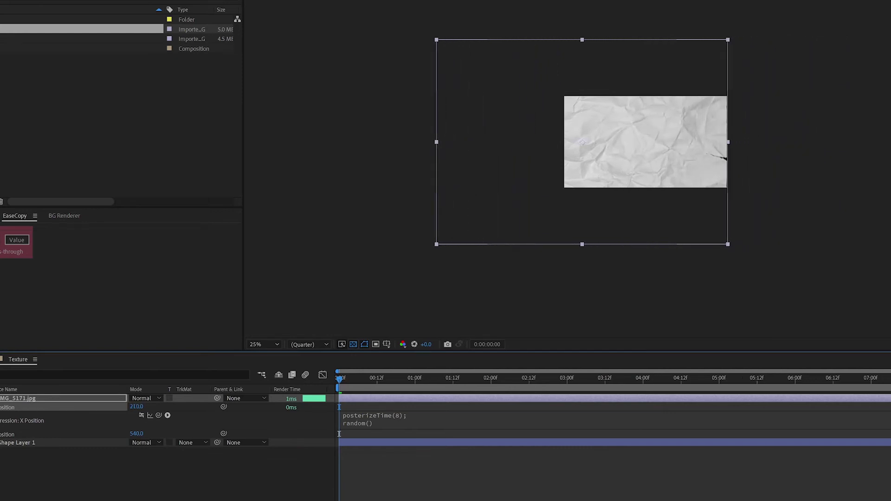
drag(21, 412, 56, 412)
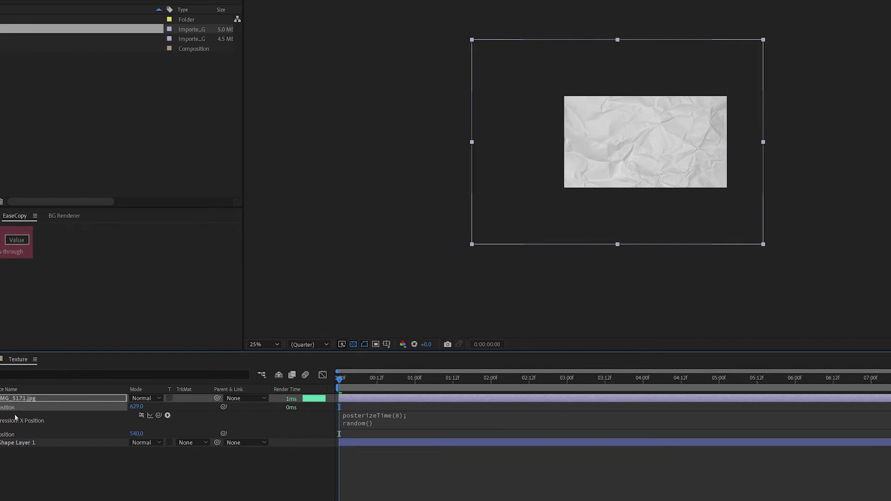
click(361, 421)
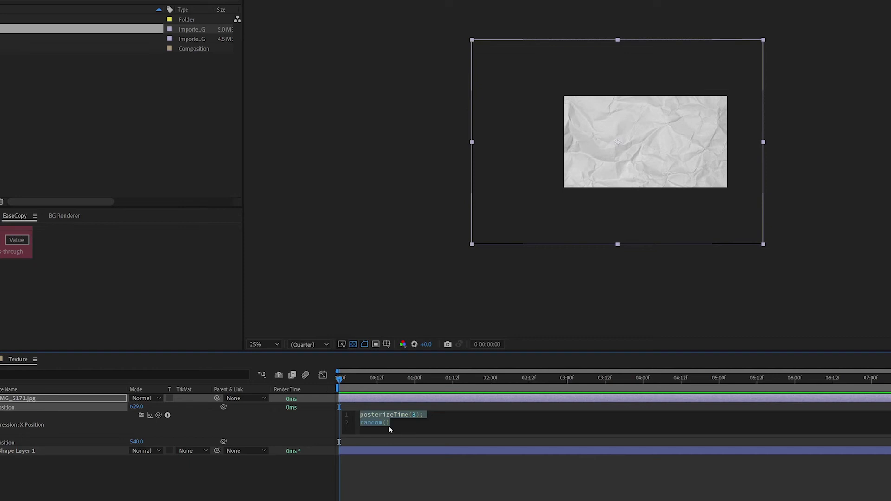
click(386, 423)
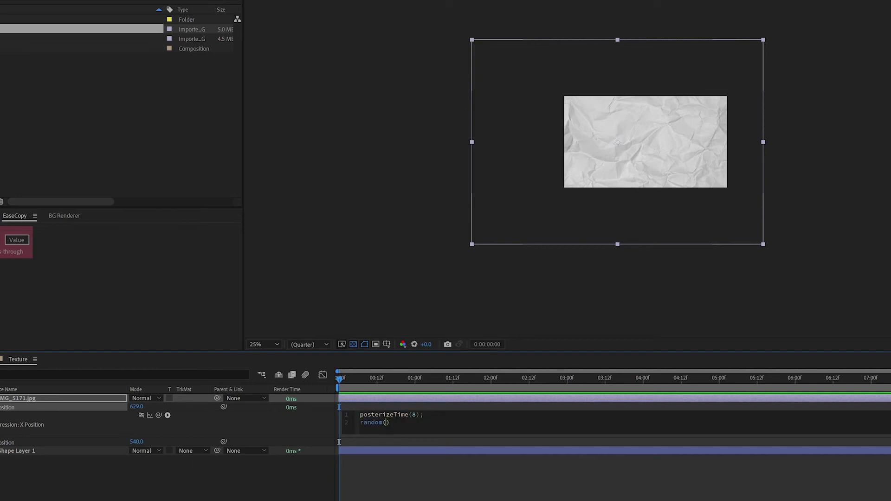
text(200,1700)
click(364, 390)
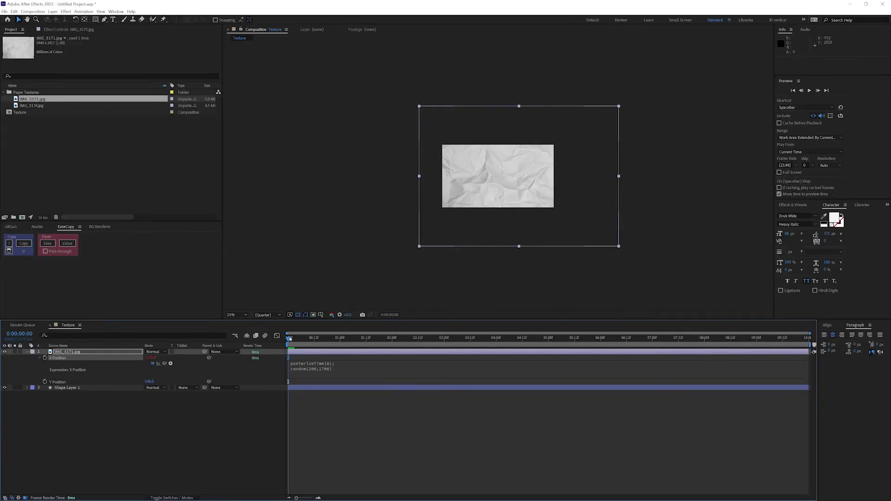
Preview the jittering texture, scrub through time, and set the viewer magnification to 50%
key(space)
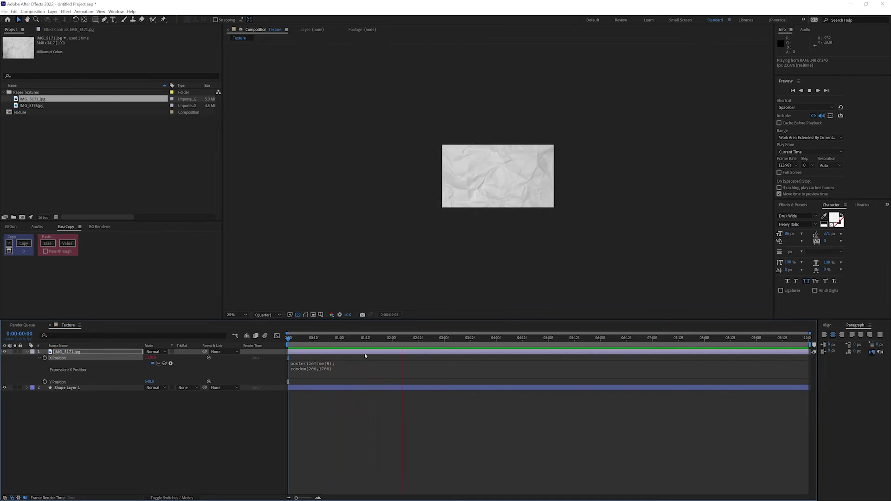
click(295, 339)
drag(295, 339, 392, 340)
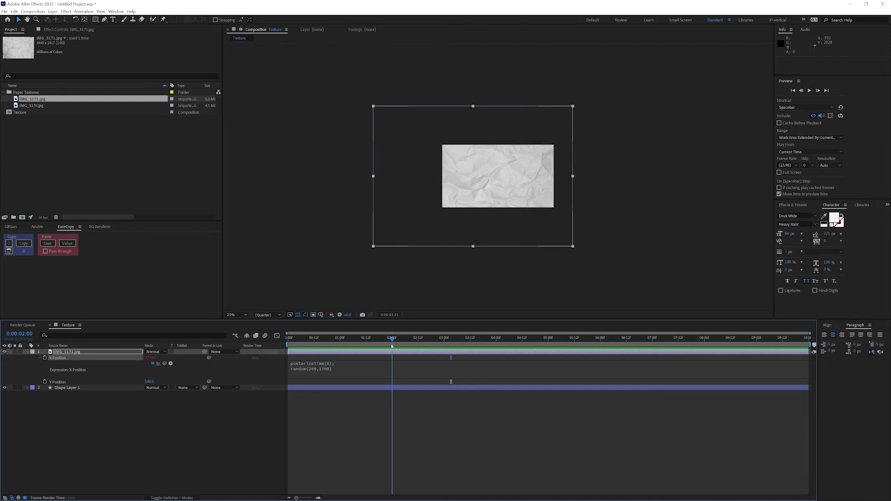
click(243, 315)
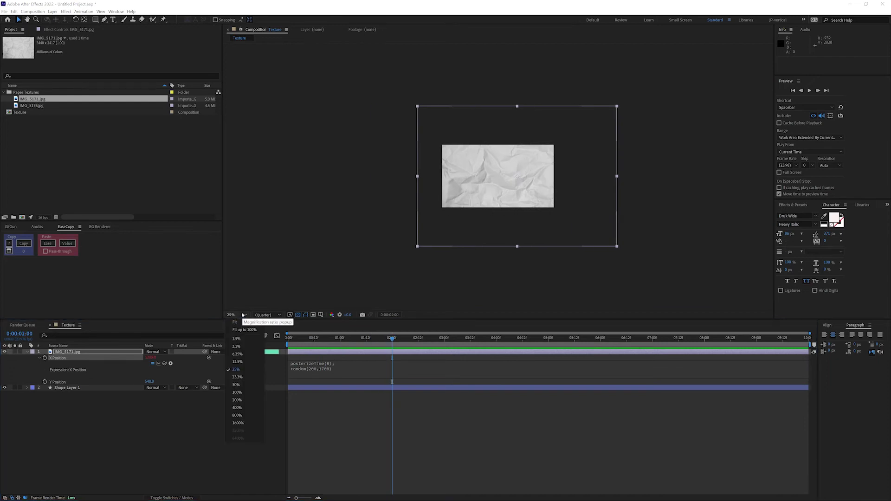
click(239, 385)
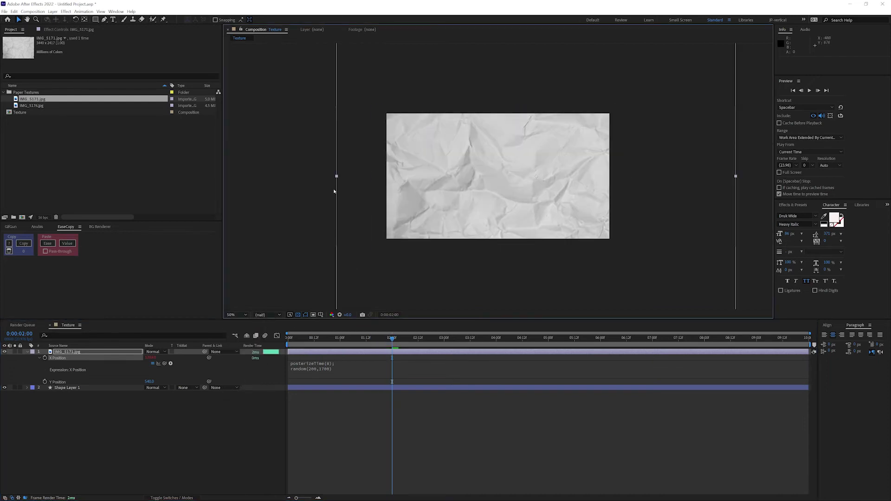
mouse_move(305, 346)
mouse_down()
mouse_move(458, 341)
mouse_move(293, 340)
mouse_up()
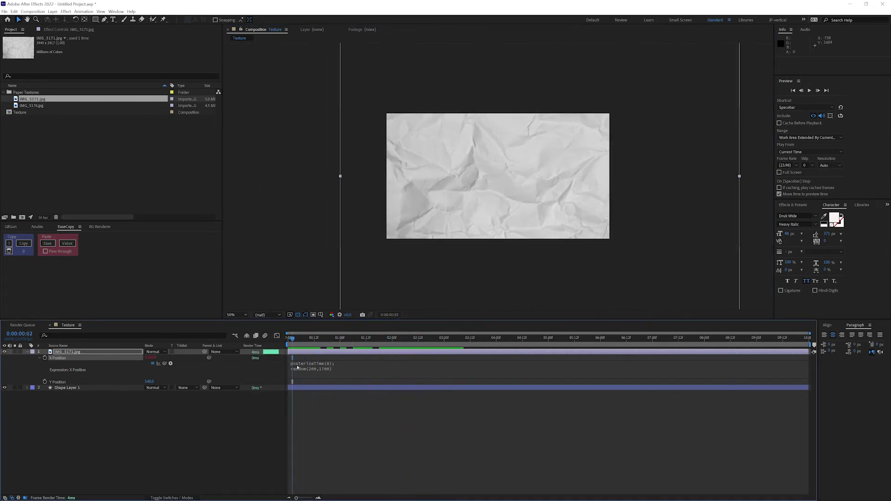
click(332, 368)
drag(346, 363, 298, 361)
key(ctrl+c)
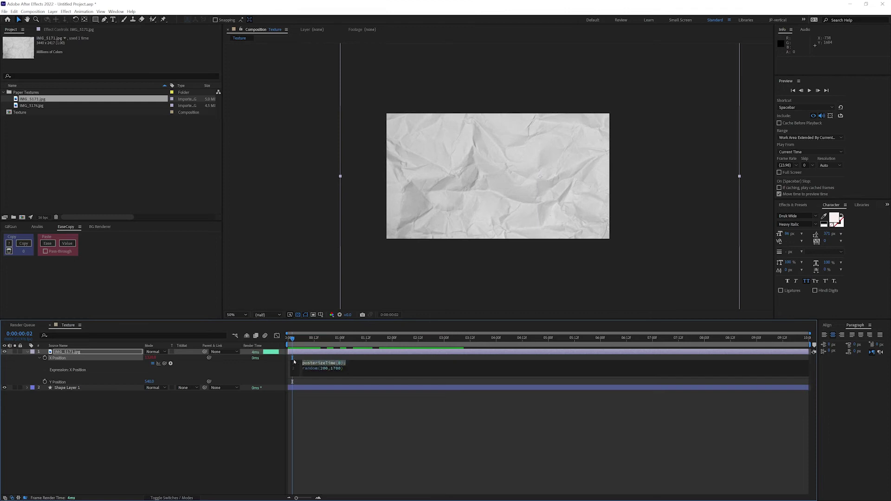
key(BackSpace)
click(302, 369)
key(BackSpace)
click(246, 412)
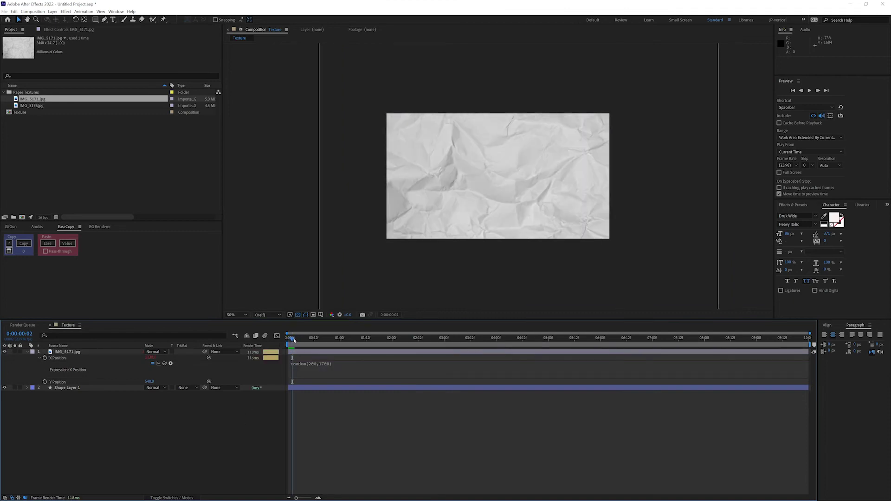
key(space)
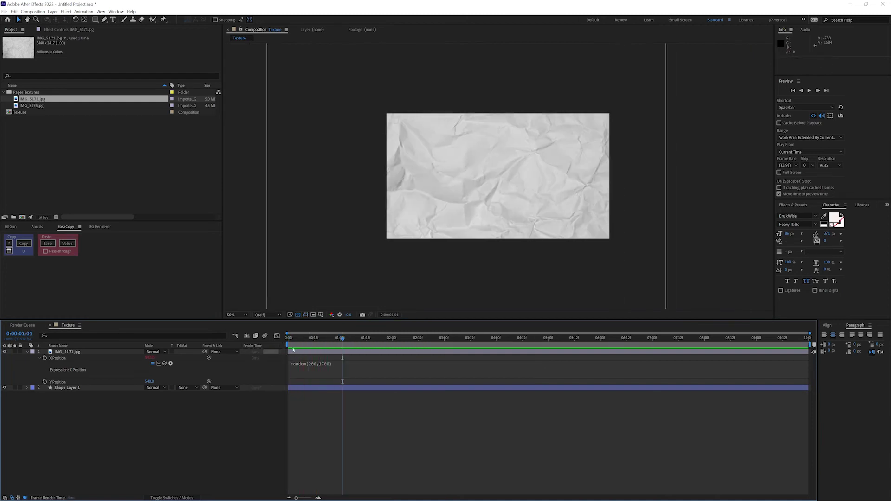
click(310, 364)
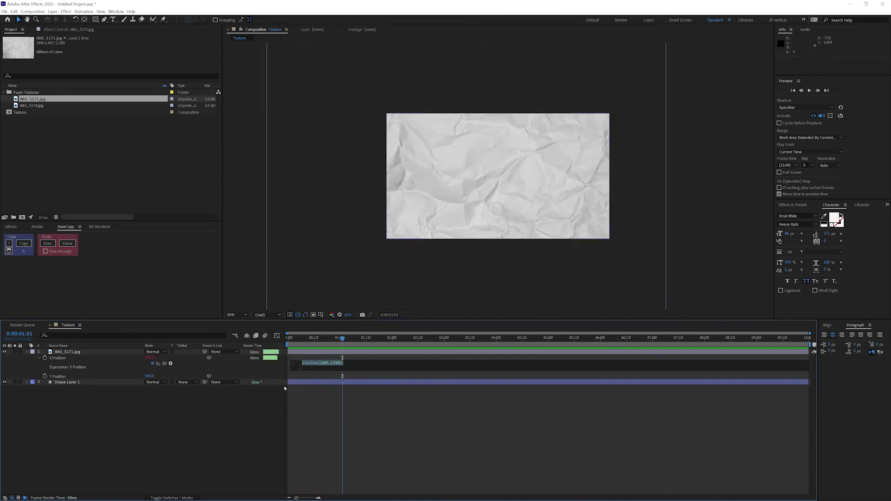
text(posterizeTime(8); random(200,1700))
click(271, 396)
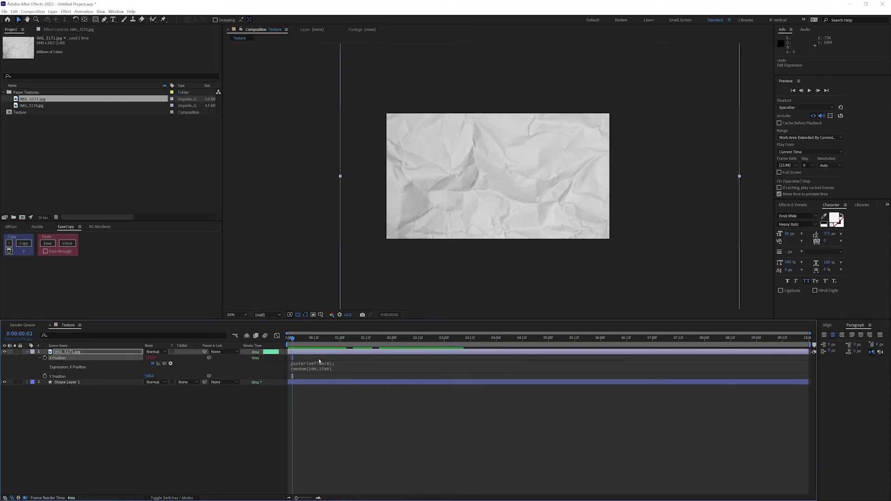
key(Home)
key(space)
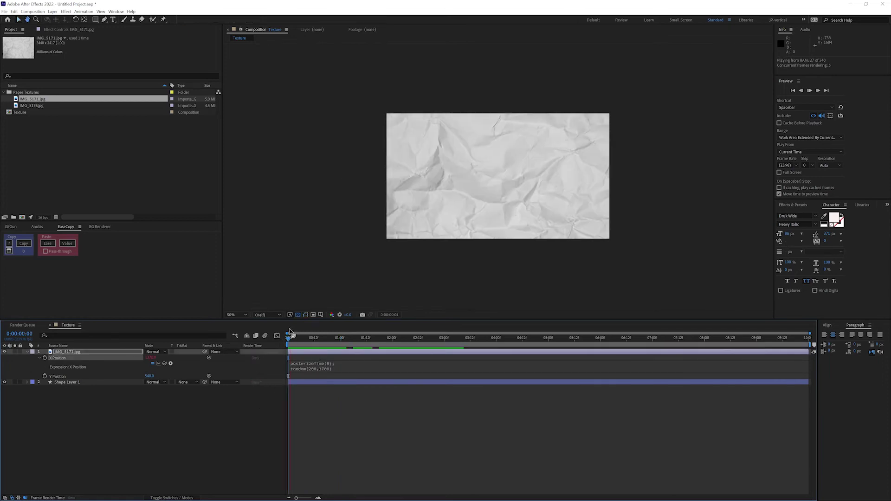
key(space)
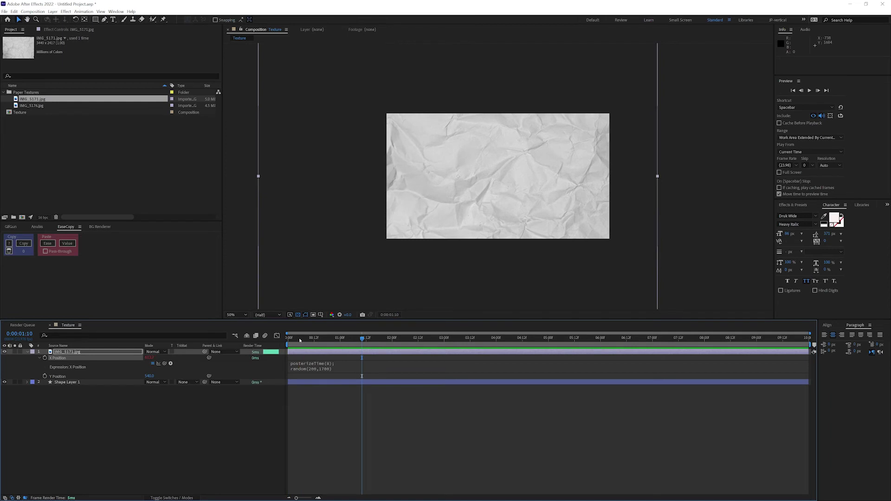
alt+click(45, 376)
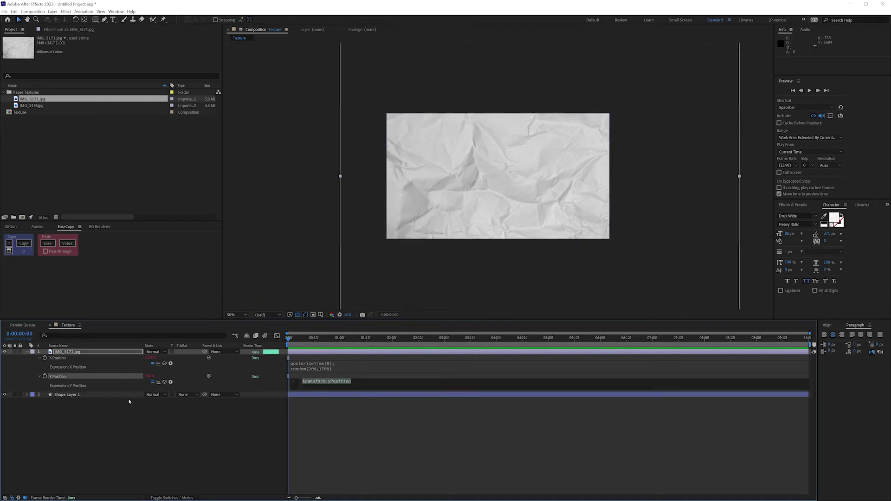
Paste the posterizeTime line into the Y Position expression and add random(200,1500) below it
key(ctrl+v)
key(Return)
text(rand)
key(Return)
text(200,)
right_click(324, 384)
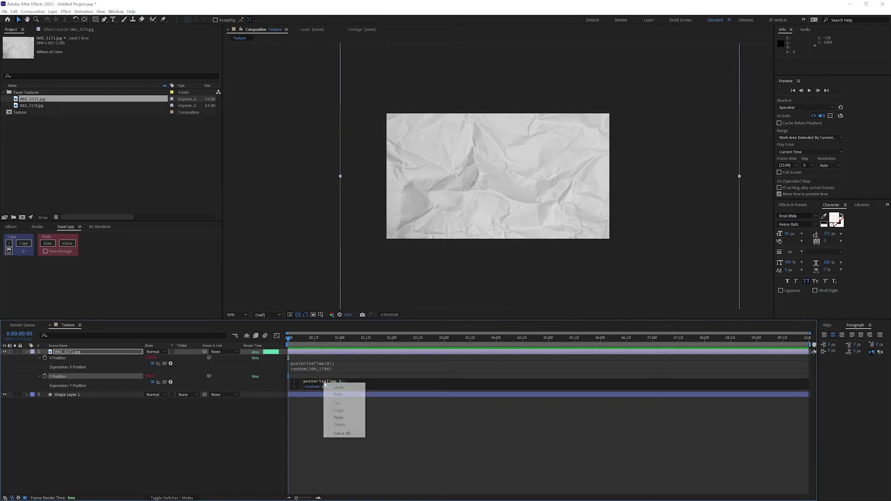
key(Escape)
text(1500)
key(KP_Enter)
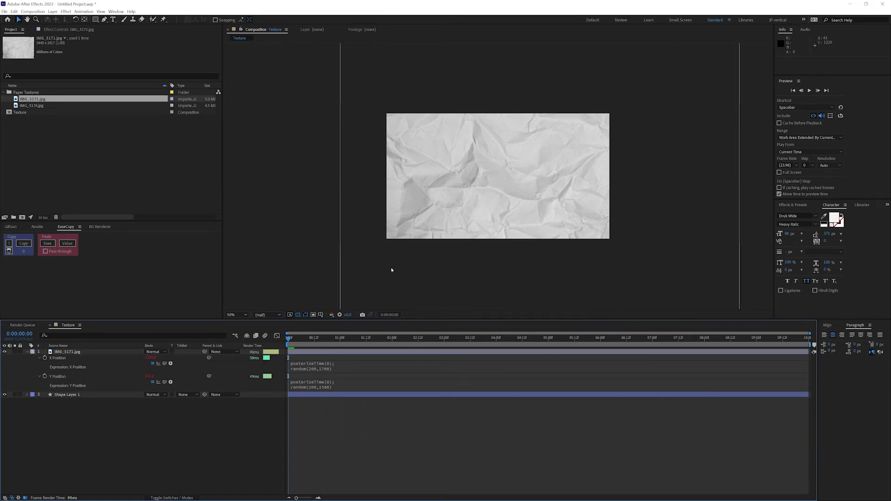
Zoom out, disable the Y Position expression and drag the paper vertically to test Y values
key(comma)
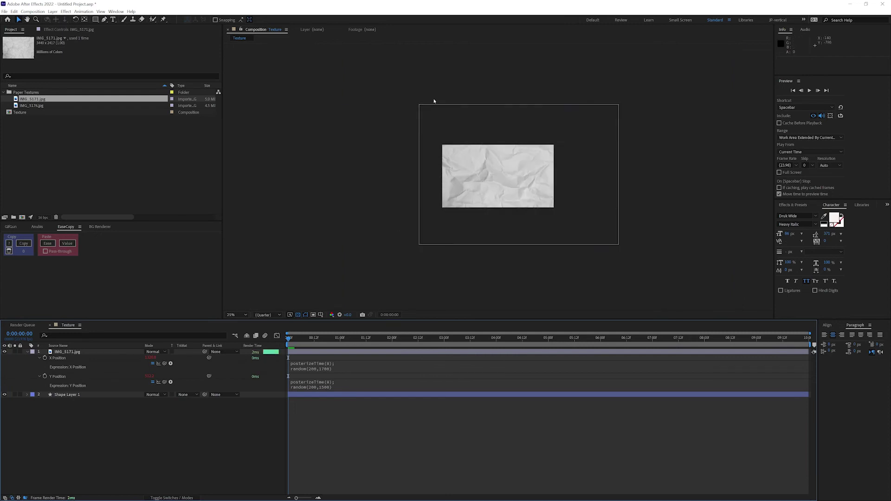
click(439, 124)
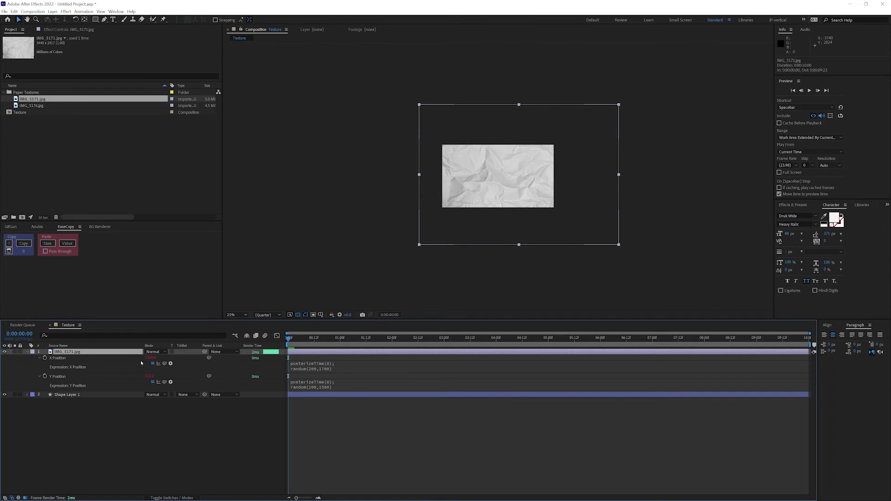
click(153, 382)
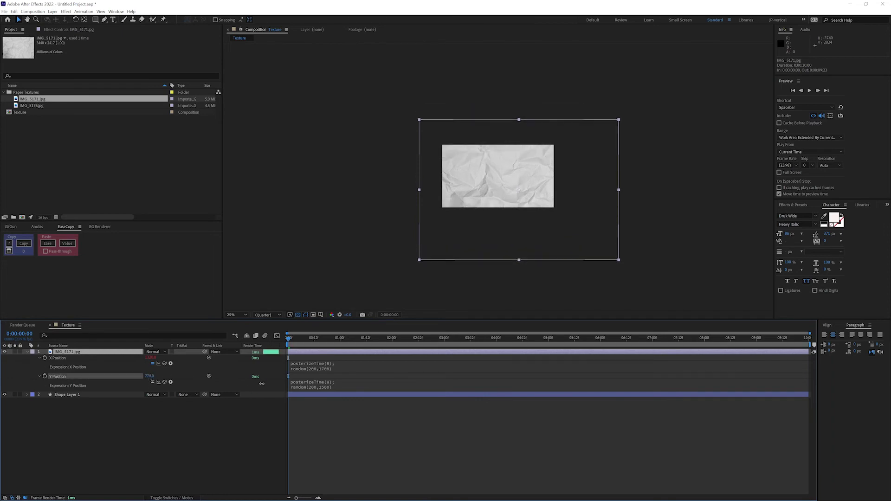
drag(313, 387, 389, 389)
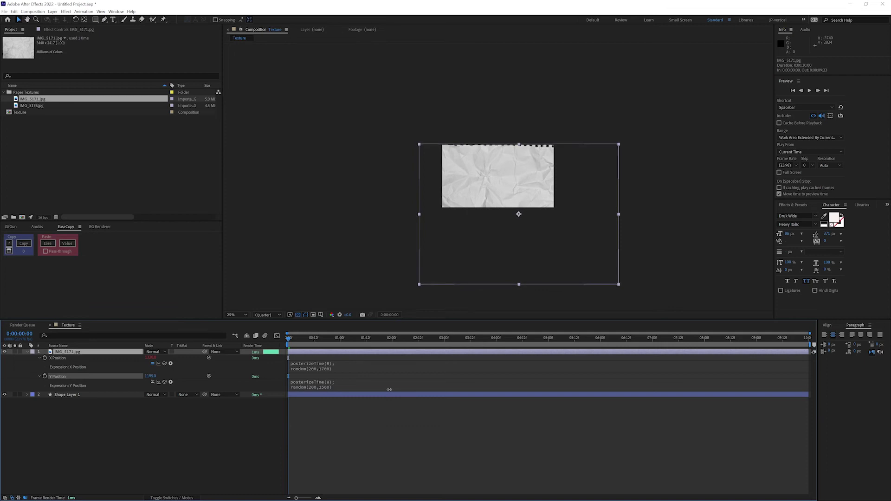
drag(390, 389, 360, 356)
Change the Y Position expression to random(-100,1200) and scrub the start of the animation
click(318, 388)
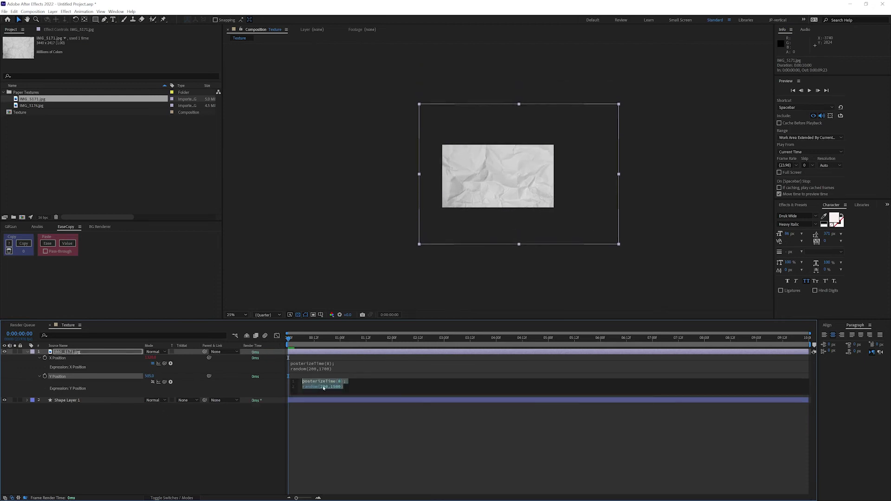
click(321, 387)
key(BackSpace)
text(-1)
key(shift+Left)
click(128, 441)
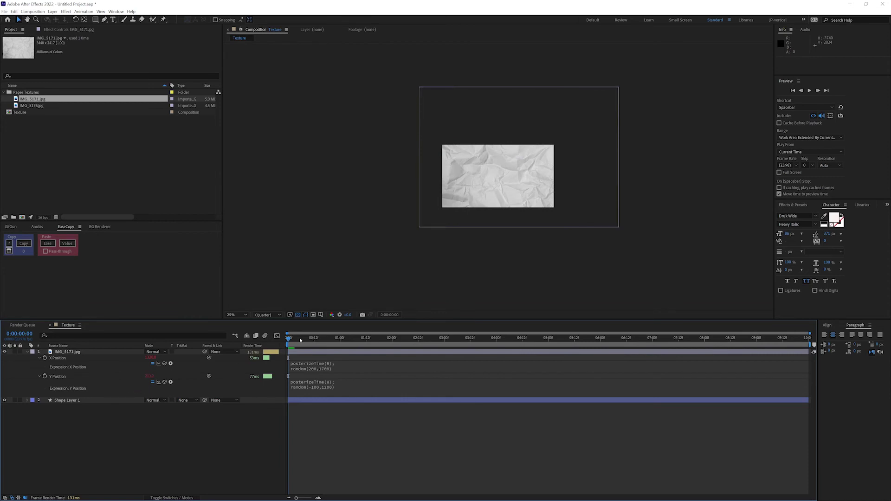
drag(300, 341, 287, 340)
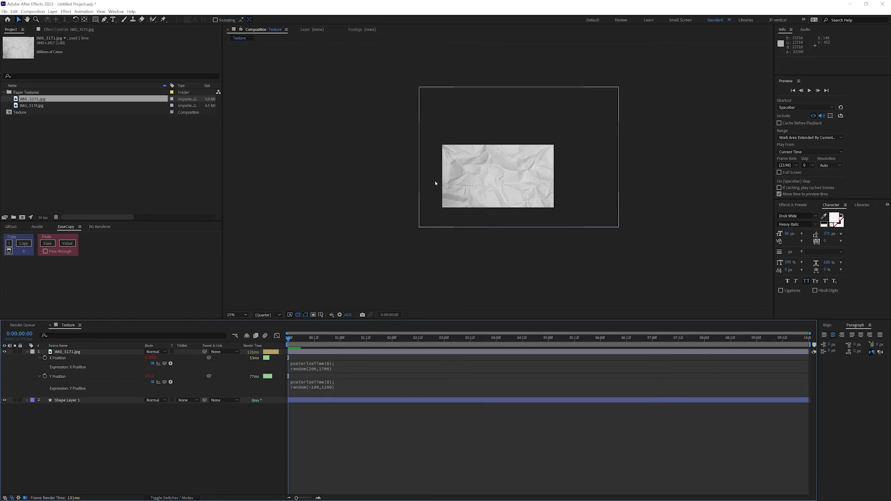
click(475, 269)
key(space)
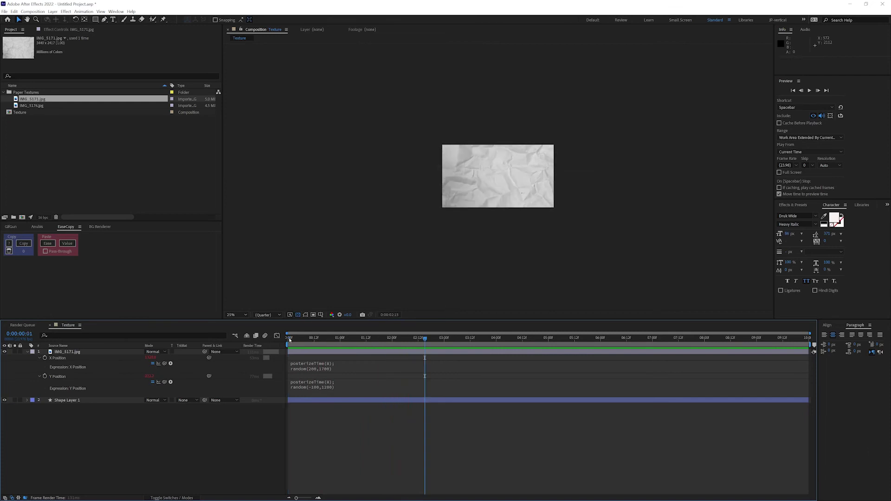
key(space)
drag(308, 339, 477, 345)
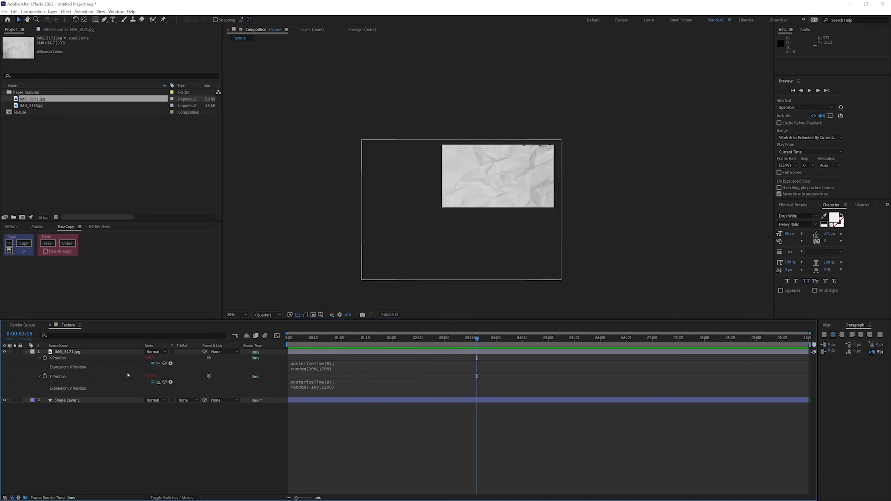
drag(335, 342, 317, 363)
key(space)
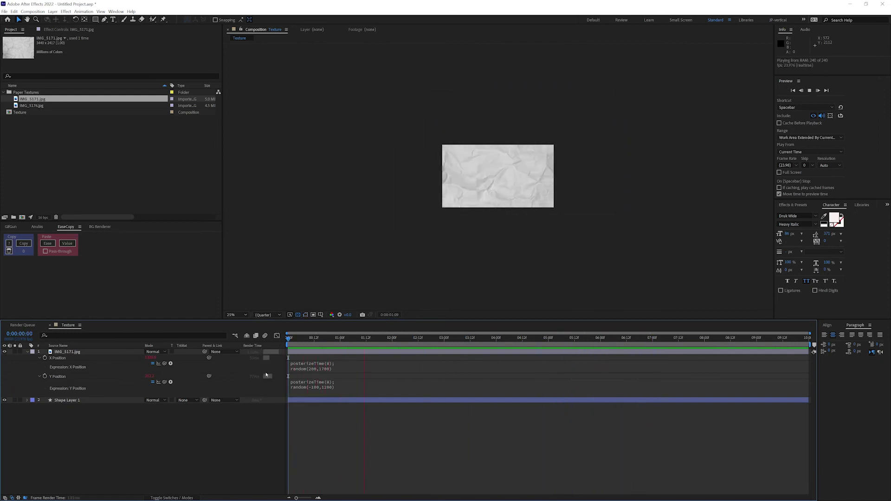
key(space)
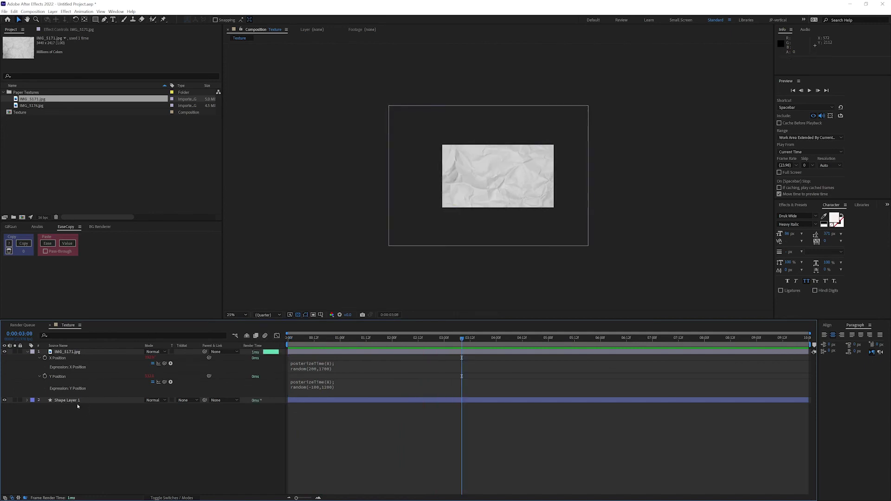
click(78, 353)
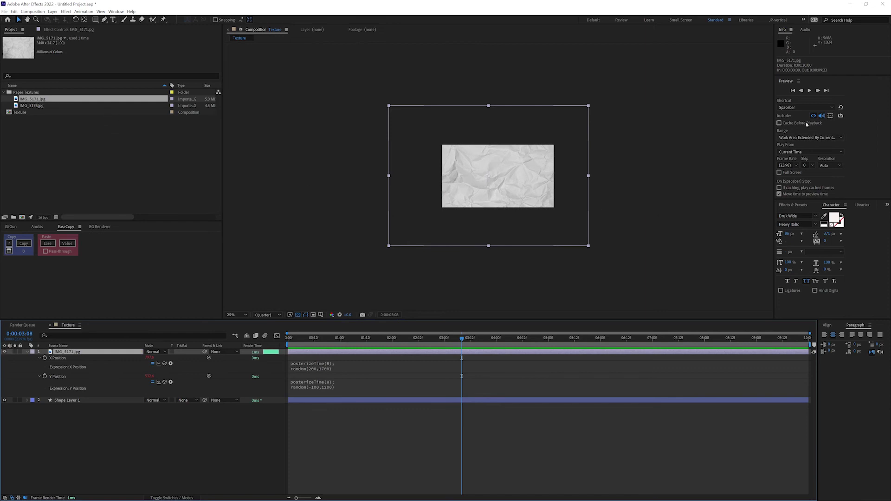
Apply Levels to the paper layer, raising Input Black to about 14649 and Gamma to 1.65
click(794, 206)
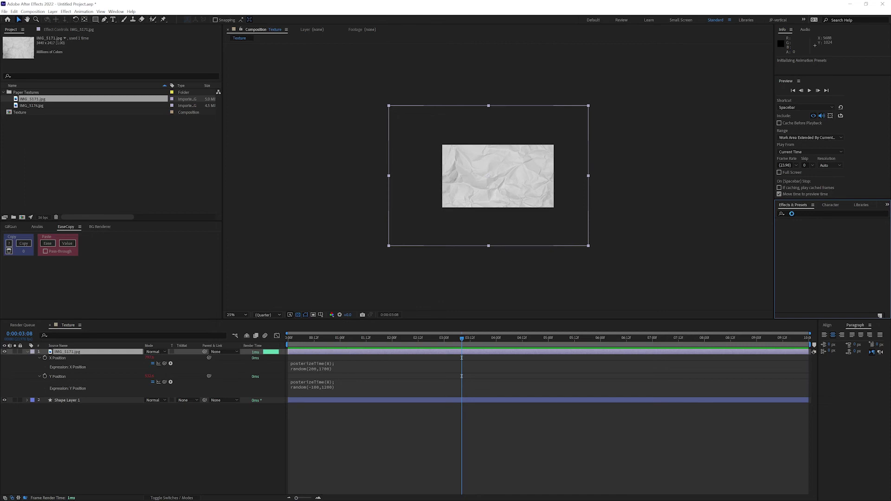
click(792, 213)
text(levels)
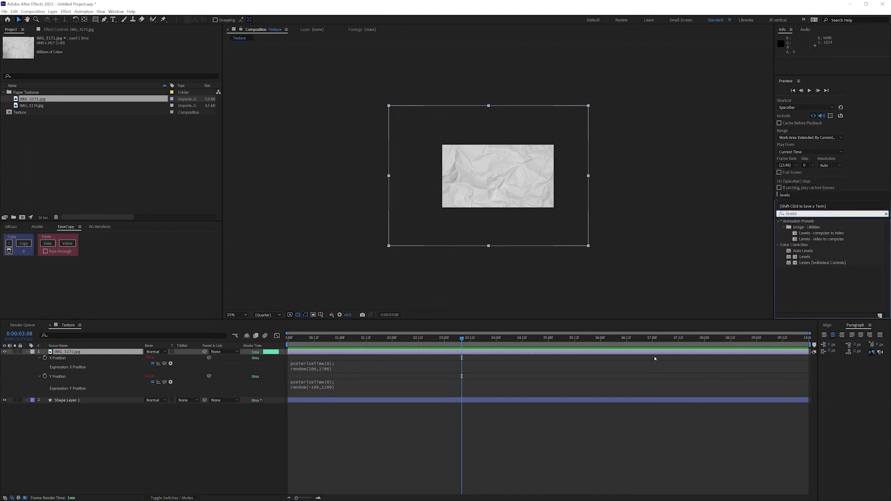
double_click(806, 258)
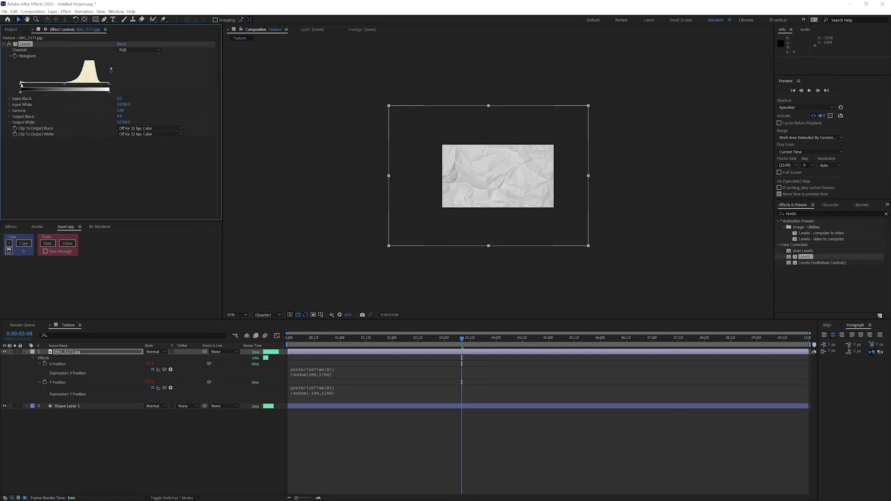
drag(29, 85, 54, 85)
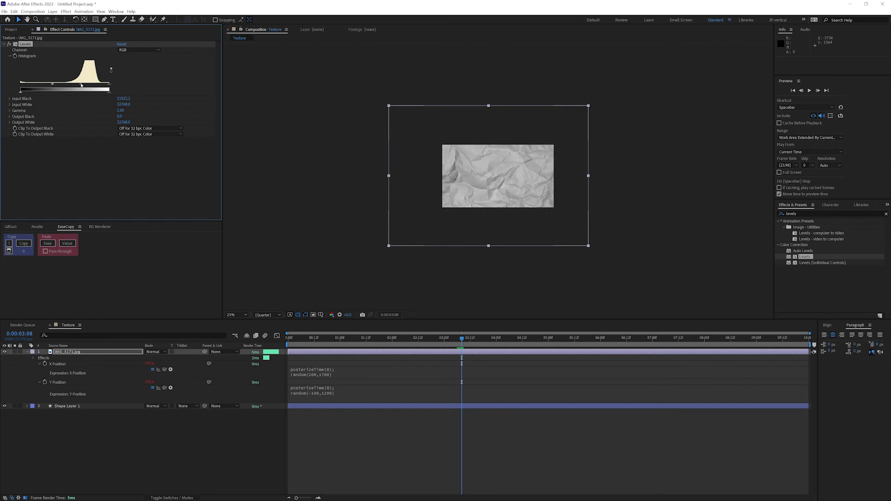
drag(84, 86, 80, 86)
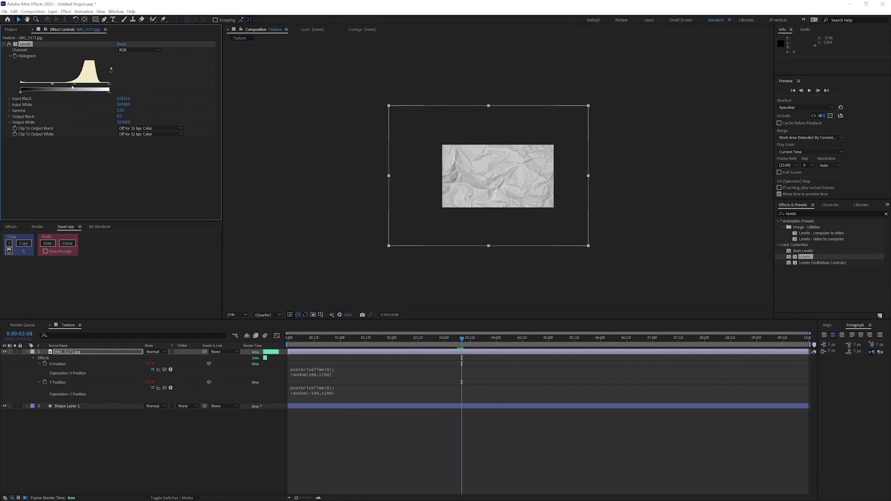
drag(75, 86, 72, 85)
click(111, 444)
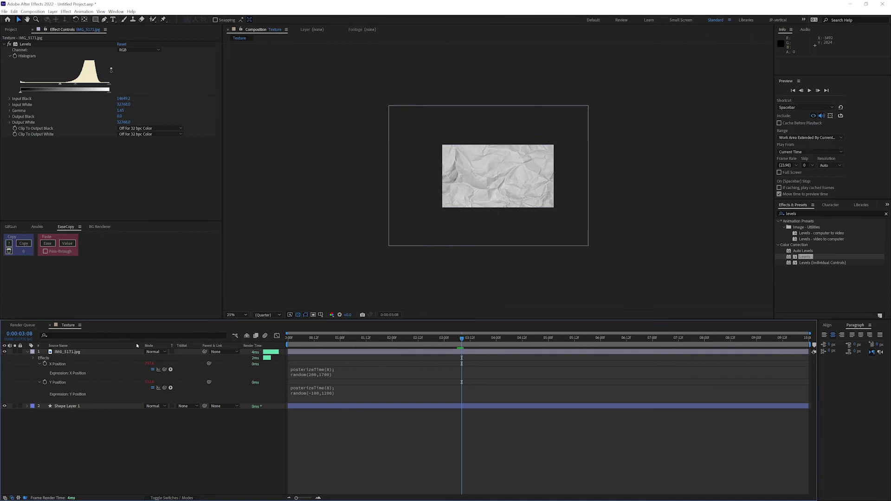
Set the paper layer to Multiply and fill Shape Layer 1 with blue (3730E6)
click(155, 352)
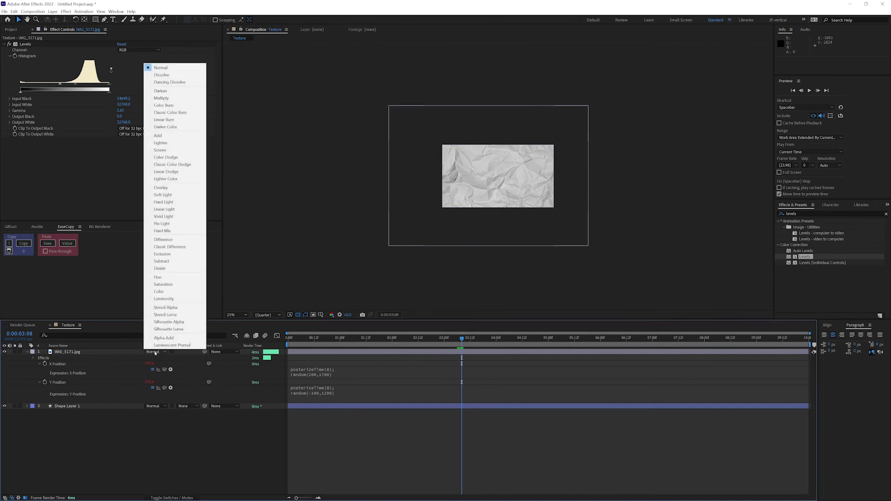
click(158, 99)
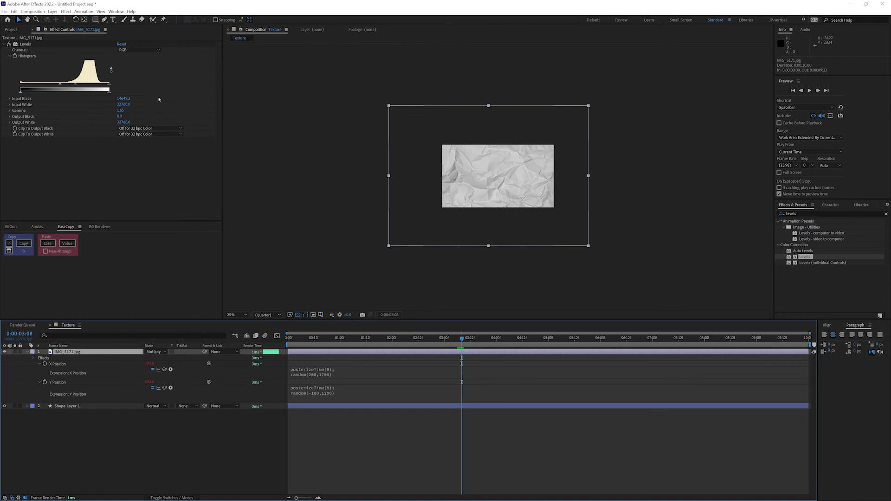
click(60, 408)
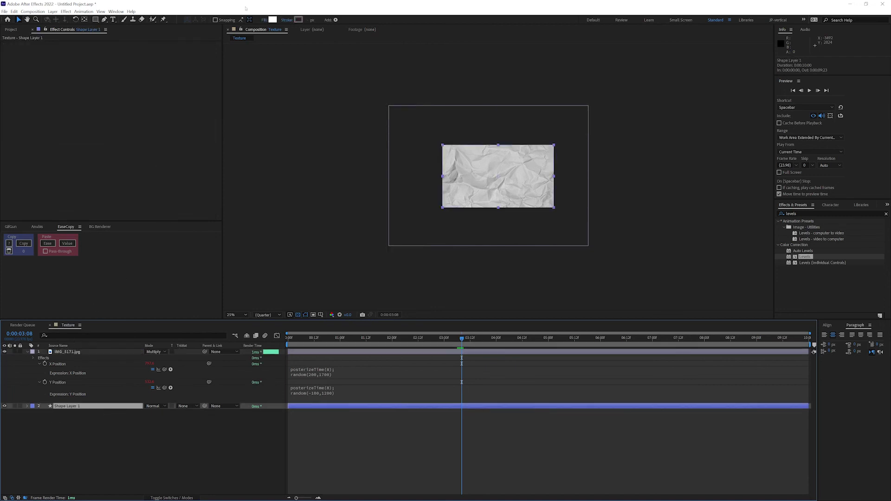
click(273, 20)
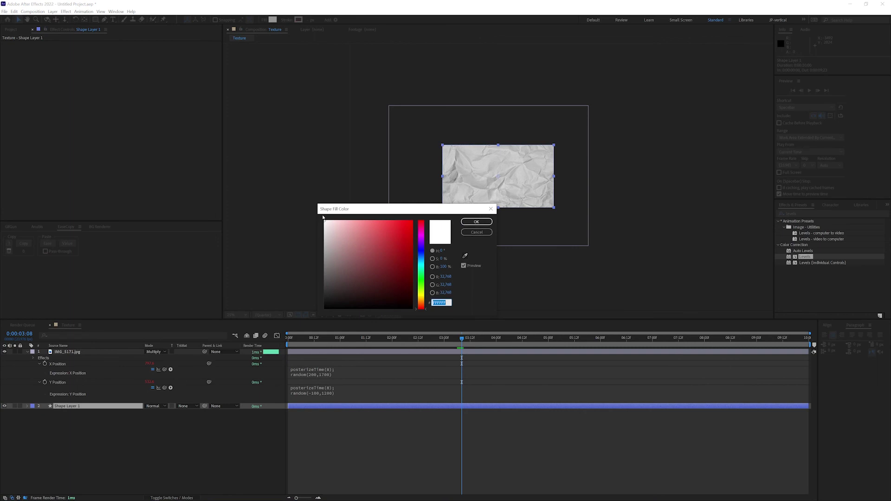
click(422, 251)
drag(372, 238, 394, 227)
click(476, 222)
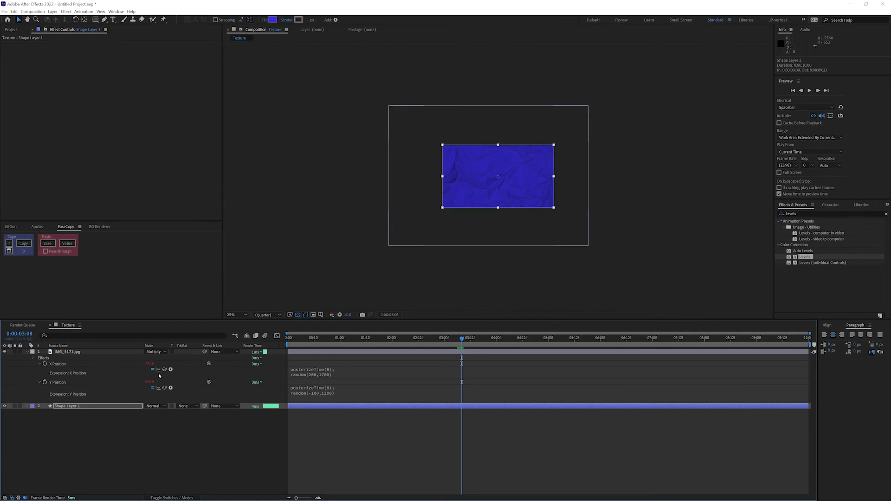
click(288, 338)
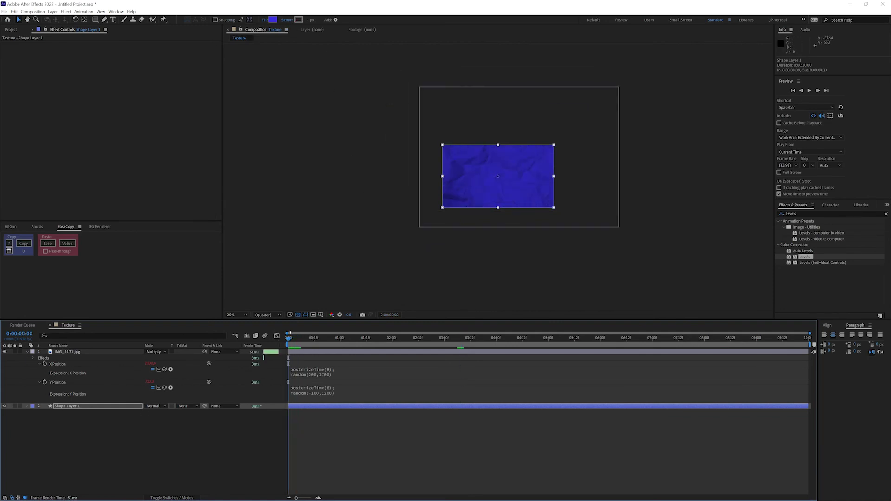
key(space)
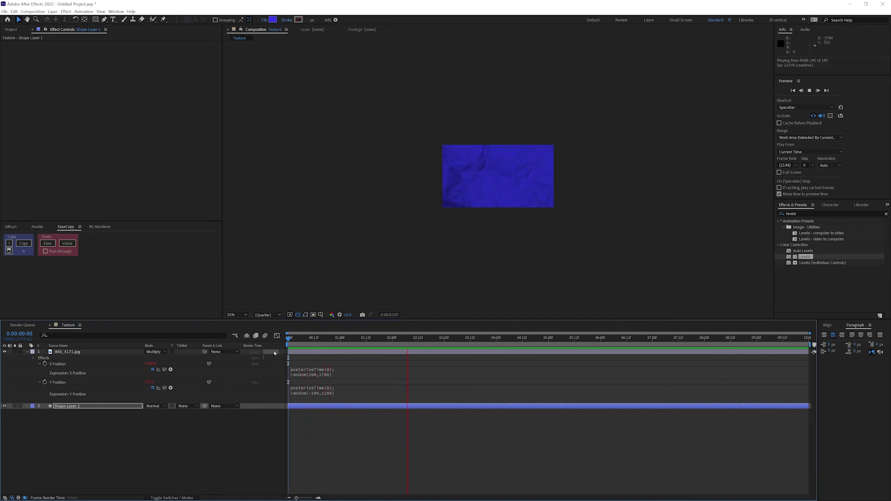
key(space)
click(237, 315)
click(236, 348)
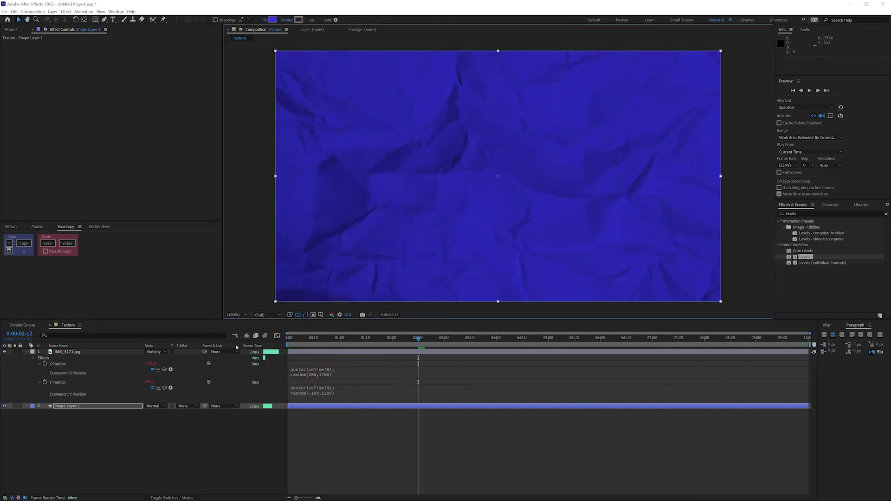
key(space)
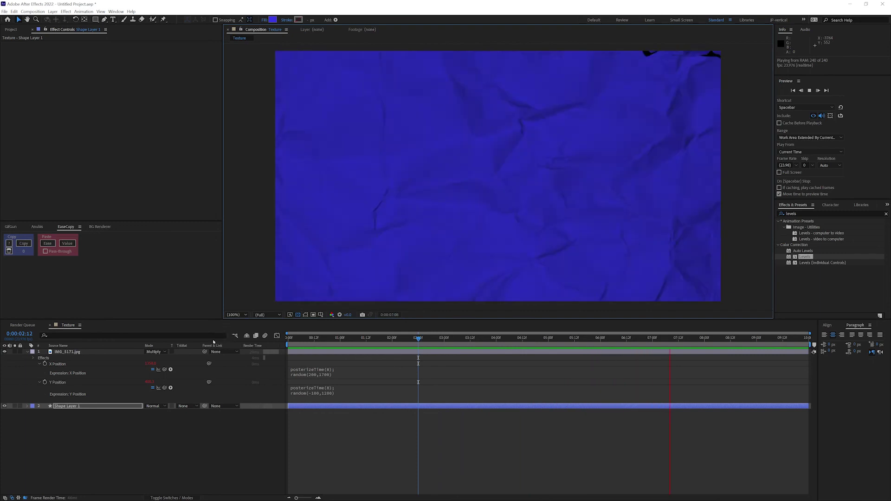
key(space)
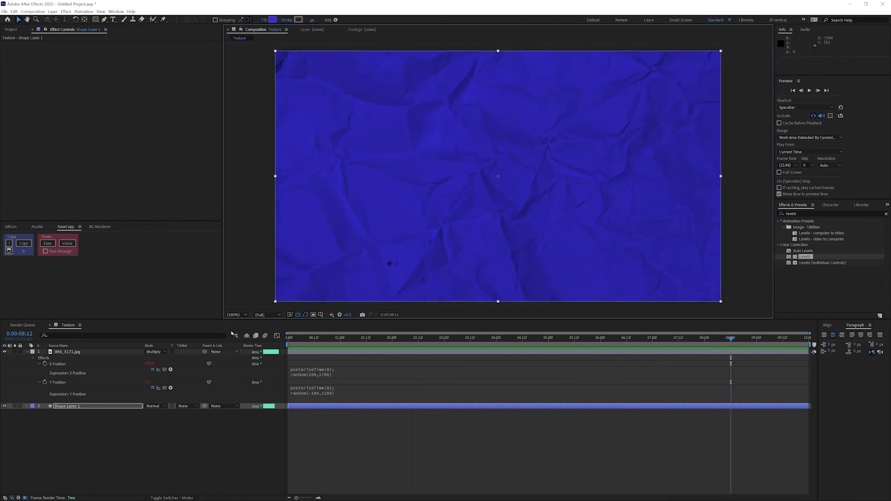